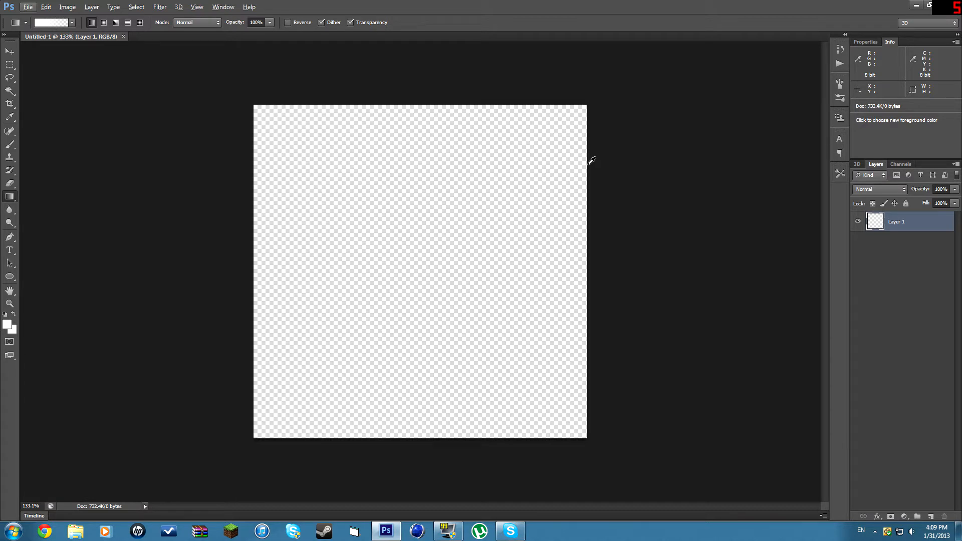
# Choose the Paint Bucket tool and set the foreground colour to black.
pyautogui.click(9, 51)
pyautogui.click(9, 64)
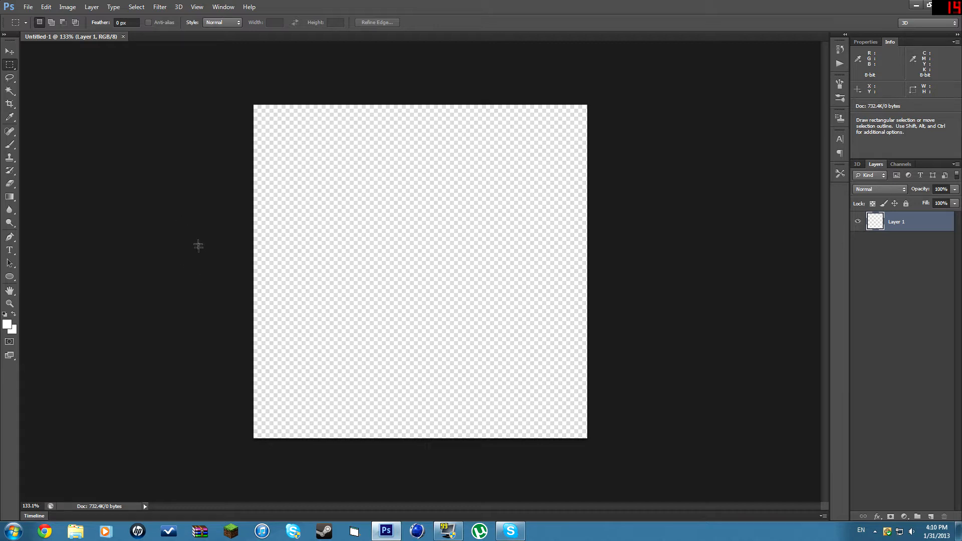
pyautogui.click(10, 197)
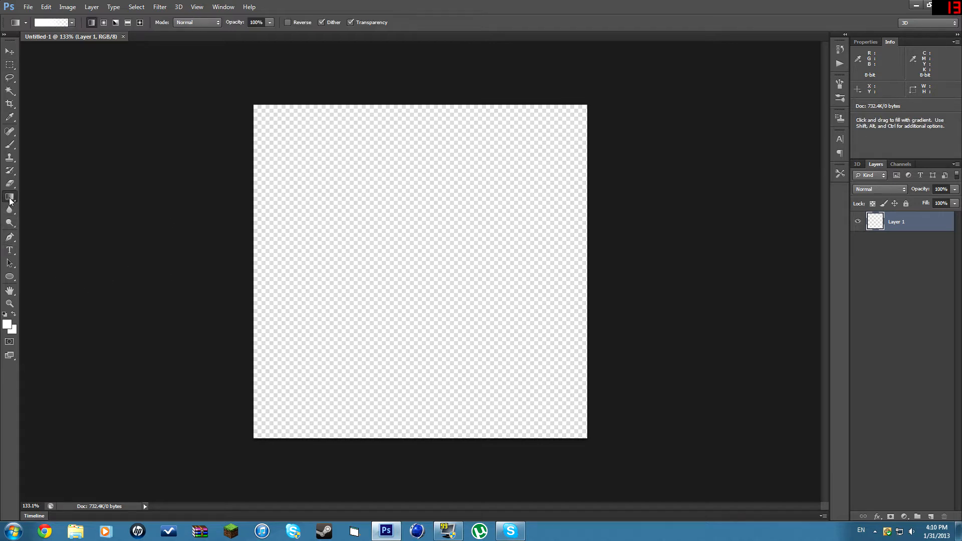
pyautogui.rightClick(13, 200)
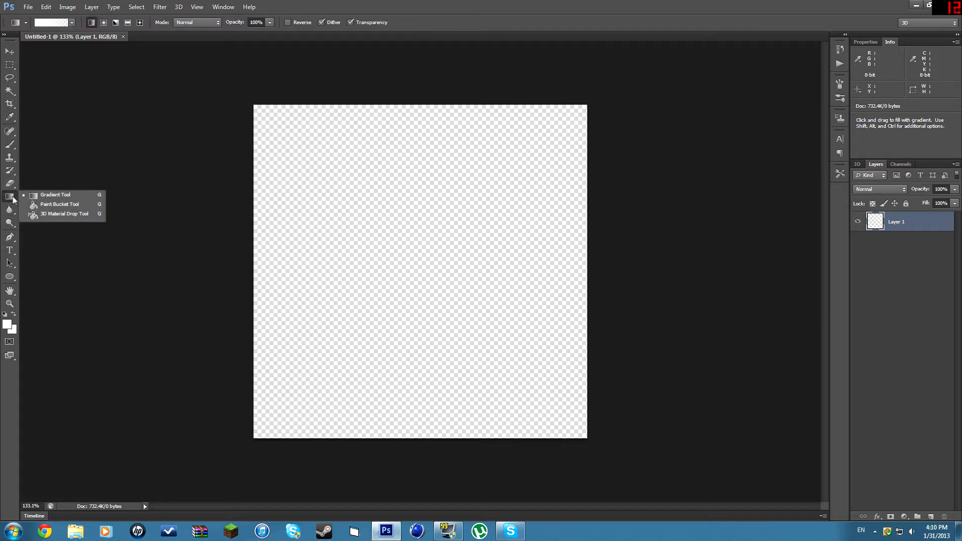
pyautogui.click(52, 204)
pyautogui.click(7, 324)
pyautogui.moveTo(567, 318); pyautogui.dragTo(567, 359)
pyautogui.click(736, 226)
pyautogui.click(414, 227)
pyautogui.click(414, 227)
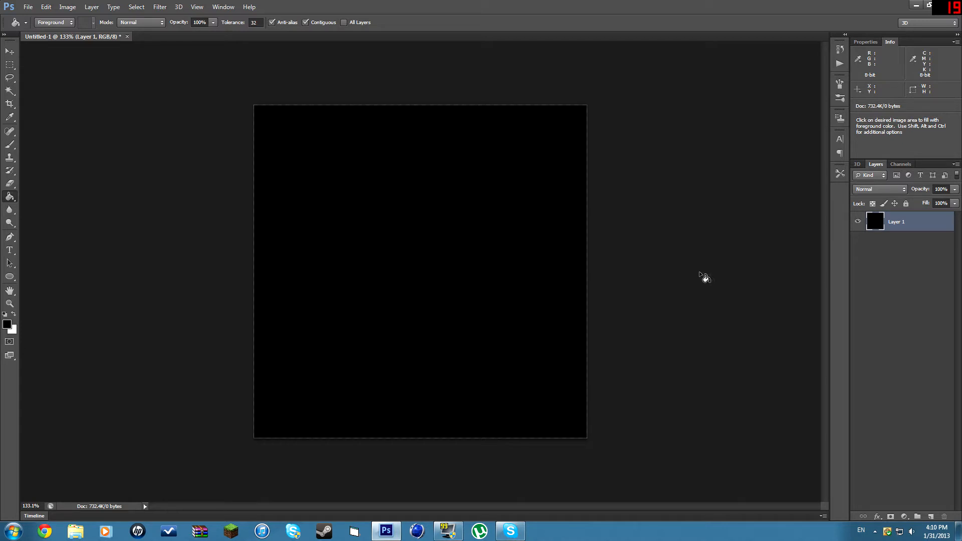
pyautogui.hotkey('ctrl', 'z')
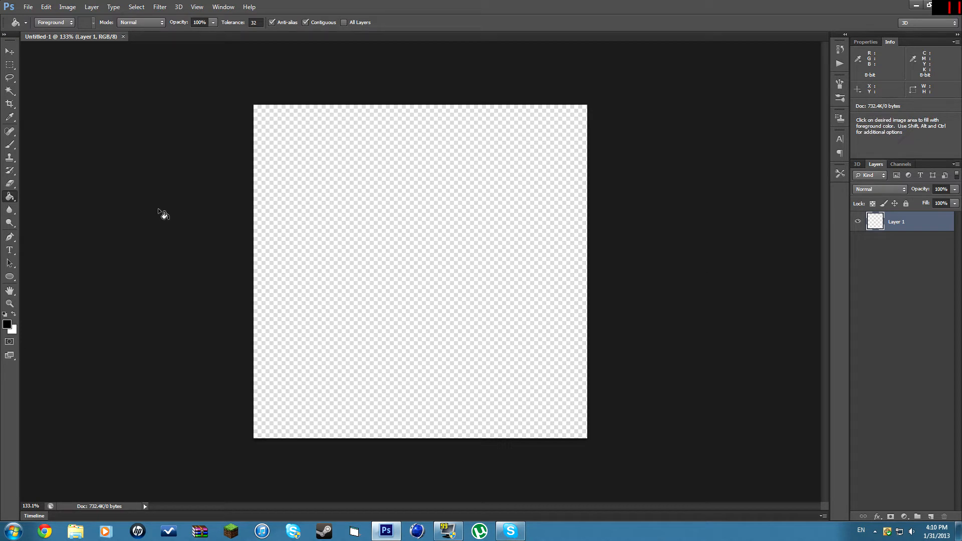
# Draw a large black circle with the Ellipse tool and centre it on the canvas.
pyautogui.click(10, 276)
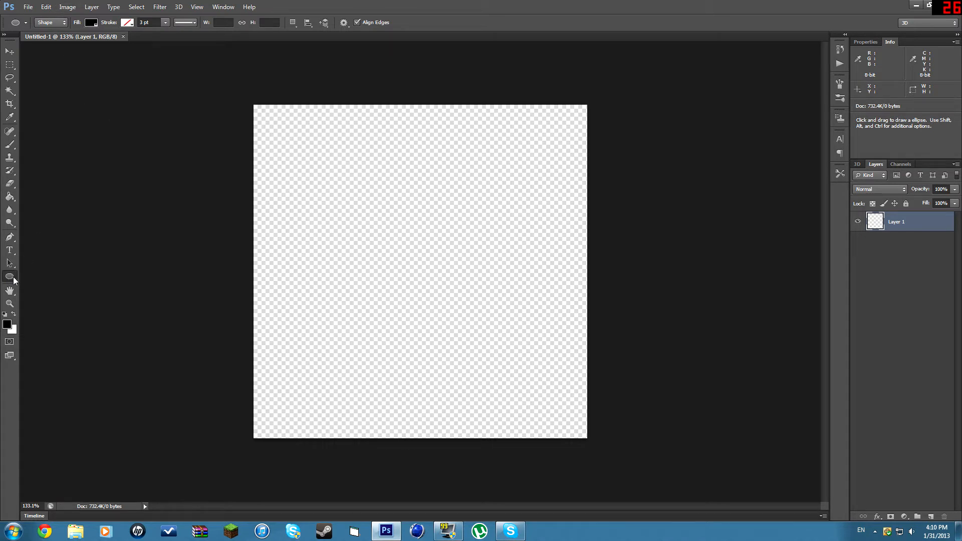
pyautogui.moveTo(402, 247); pyautogui.dragTo(772, 518)
pyautogui.hotkey('ctrl', 'z')
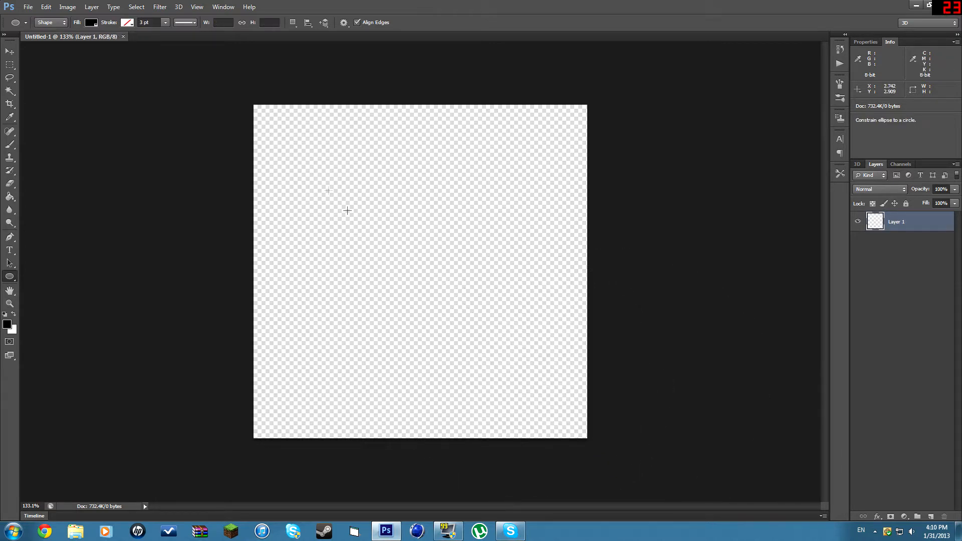
pyautogui.moveTo(299, 147); pyautogui.dragTo(596, 419)
pyautogui.click(9, 51)
pyautogui.moveTo(477, 287); pyautogui.dragTo(461, 277)
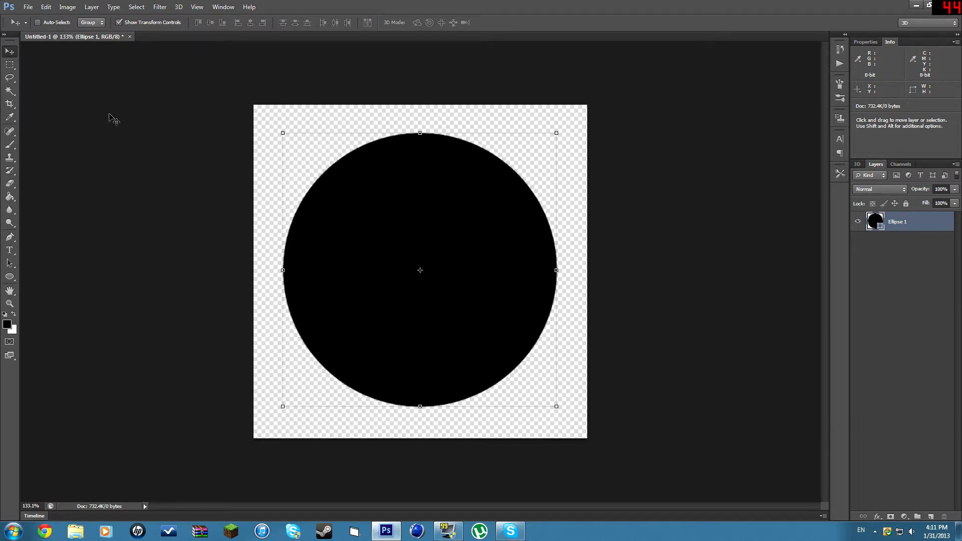
# Add a Gradient Overlay to the circle's layer and keep black as the gradient's starting colour stop.
pyautogui.click(10, 64)
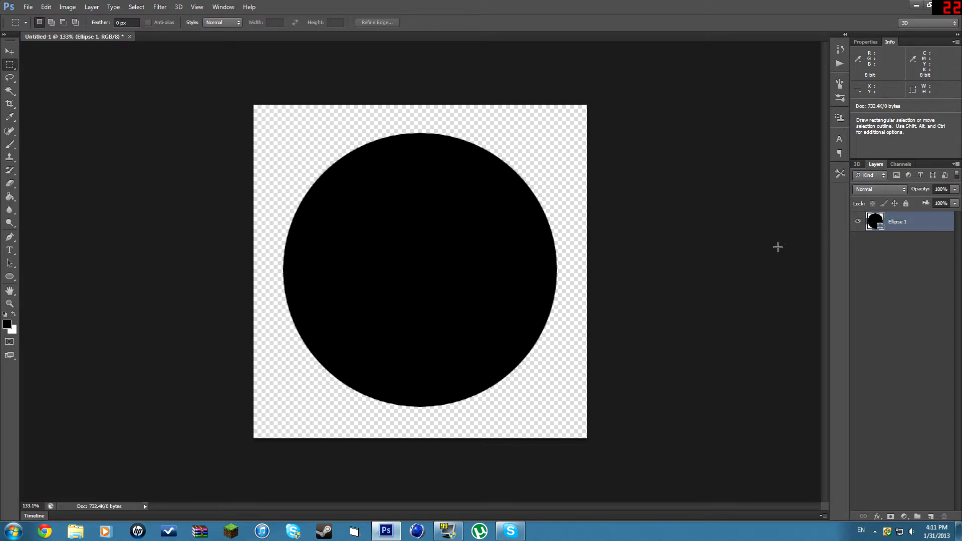
pyautogui.doubleClick(919, 229)
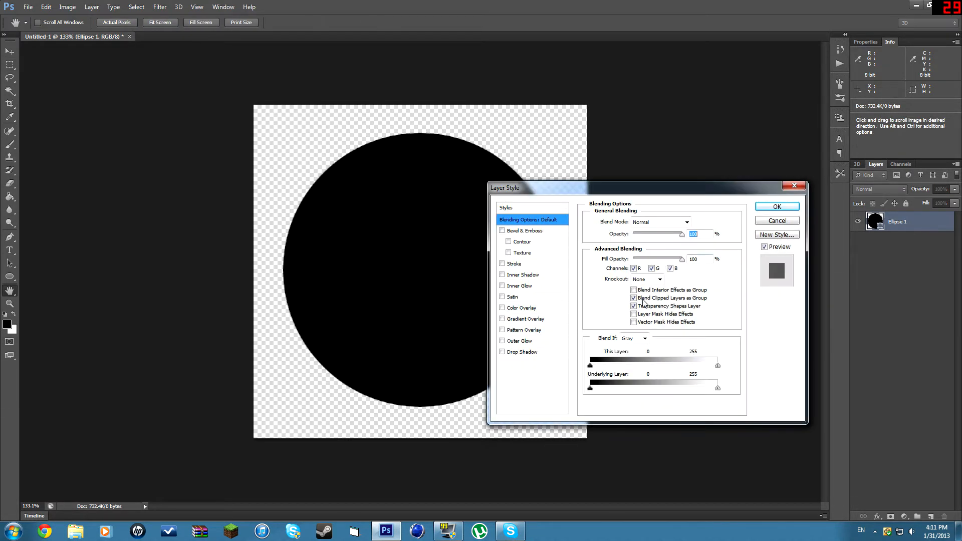
pyautogui.click(526, 319)
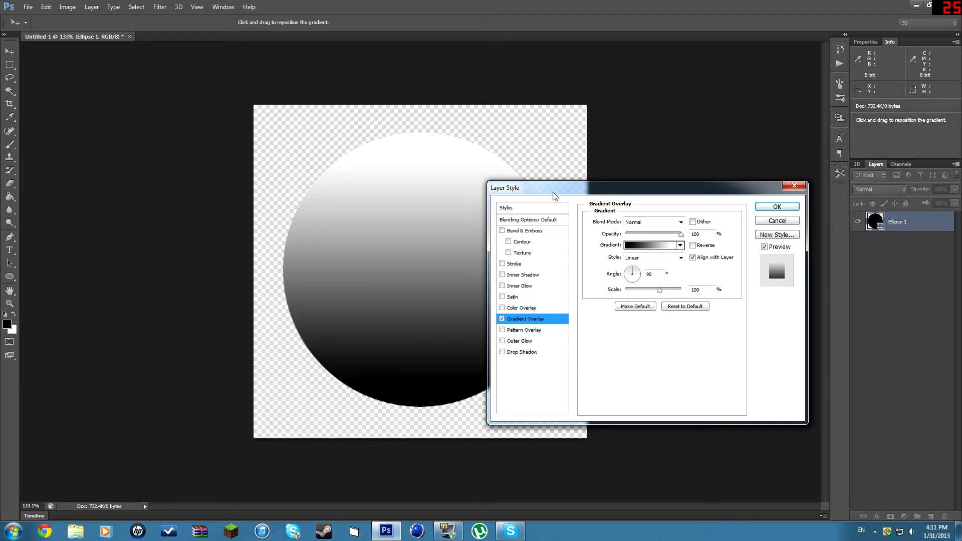
pyautogui.moveTo(548, 185); pyautogui.dragTo(506, 185)
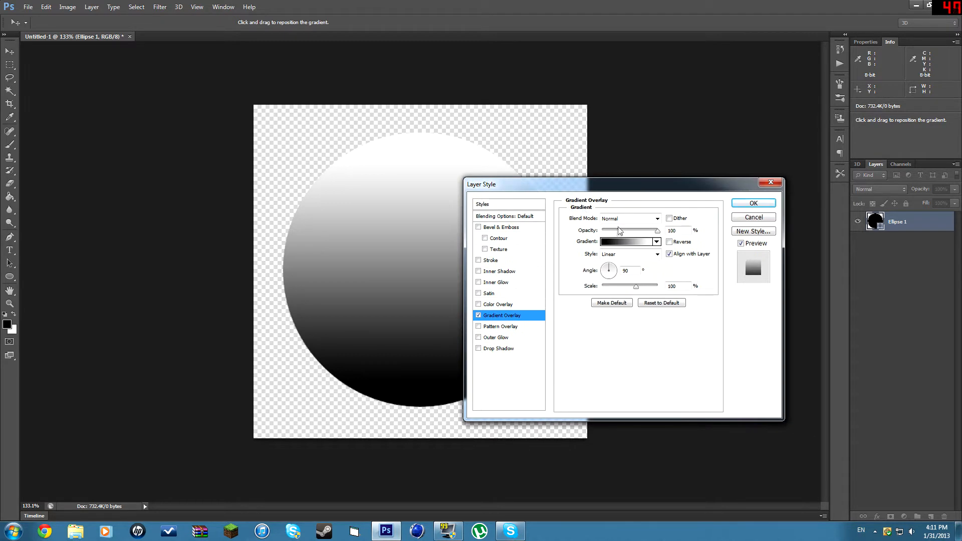
pyautogui.click(629, 242)
pyautogui.doubleClick(573, 411)
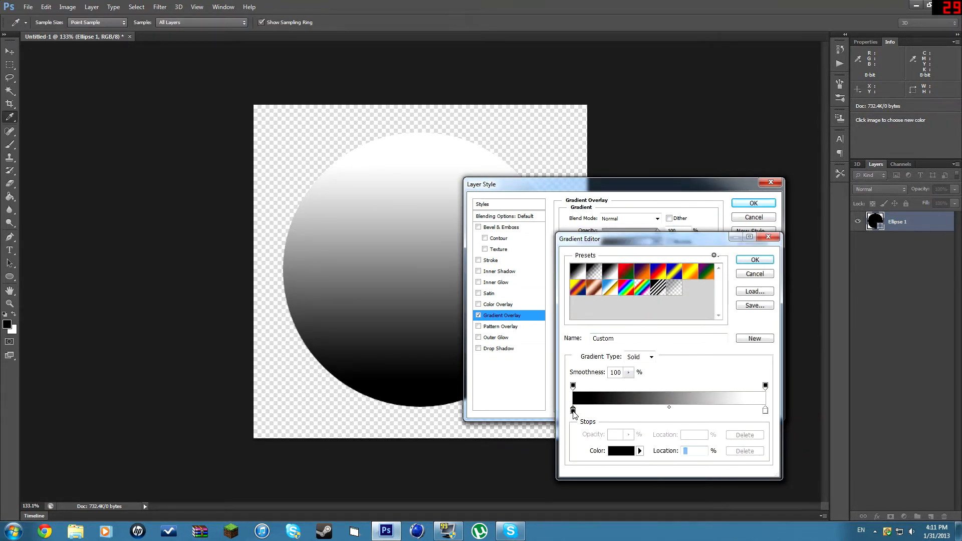
pyautogui.moveTo(513, 350)
pyautogui.mouseDown()
pyautogui.moveTo(483, 347)
pyautogui.moveTo(496, 353)
pyautogui.mouseUp()
pyautogui.click(735, 225)
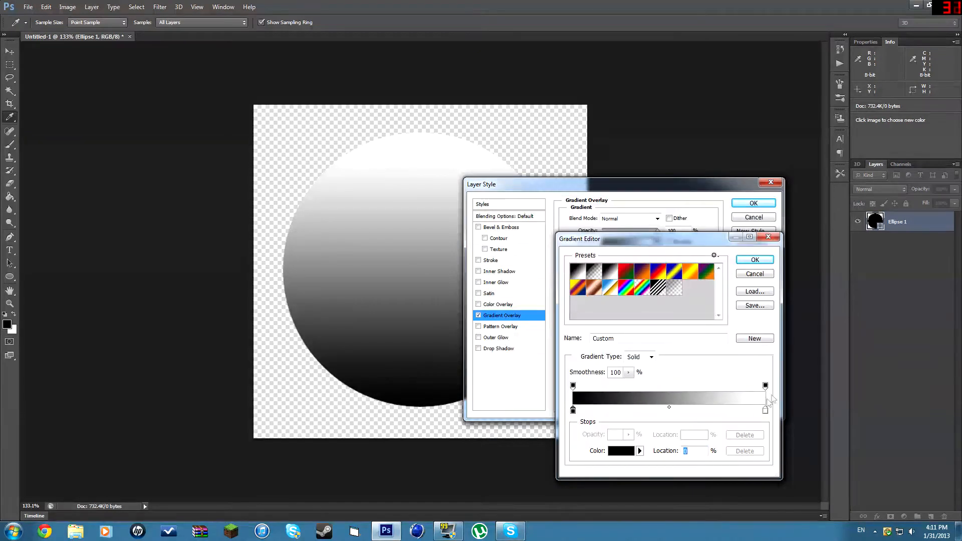
# Set the gradient's end colour stop to the near-black grey #161616 and accept the gradient.
pyautogui.click(765, 411)
pyautogui.doubleClick(765, 411)
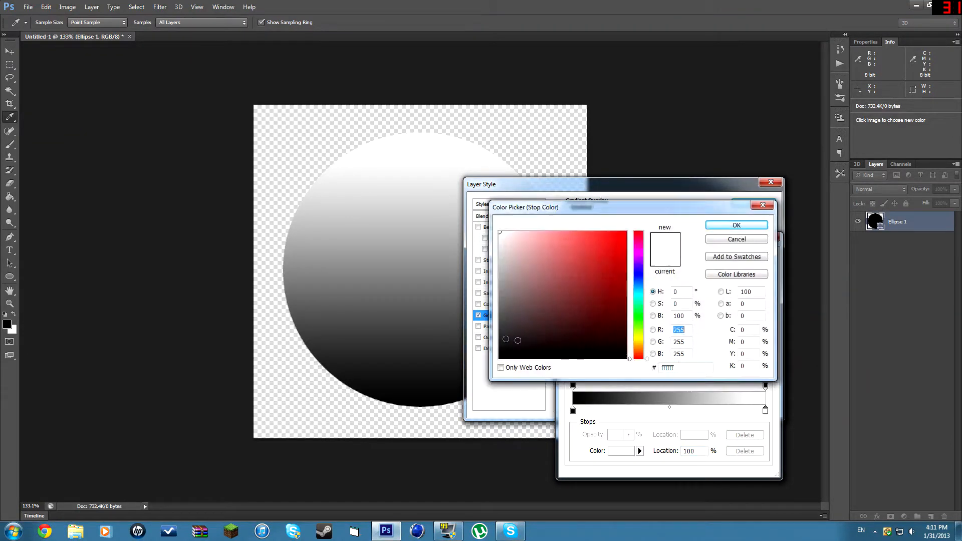
pyautogui.click(503, 343)
pyautogui.moveTo(502, 344); pyautogui.dragTo(500, 349)
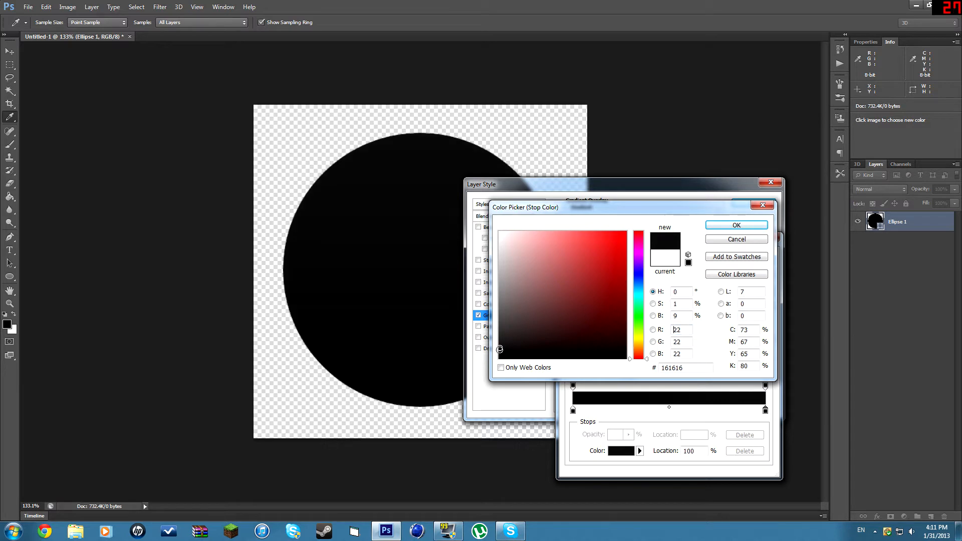
pyautogui.click(722, 226)
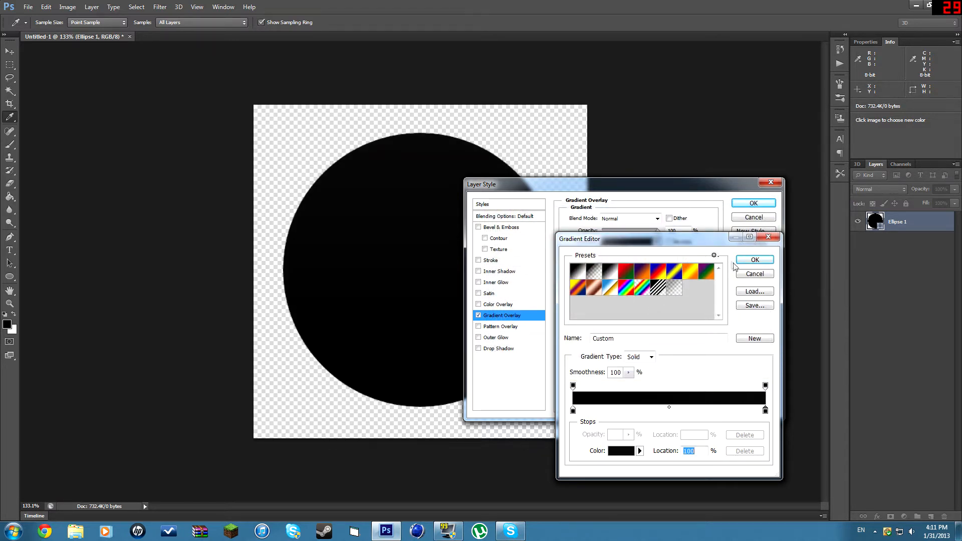
pyautogui.click(754, 261)
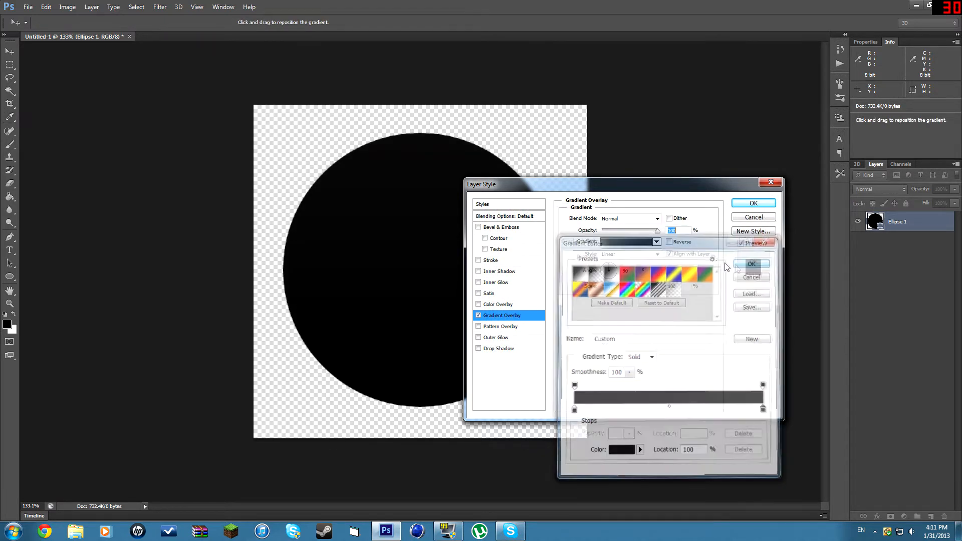
# Add a Drop Shadow to the circle with 25 px distance, 59% spread and 120 px size, and apply the layer style.
pyautogui.click(497, 349)
pyautogui.moveTo(605, 275); pyautogui.dragTo(611, 276)
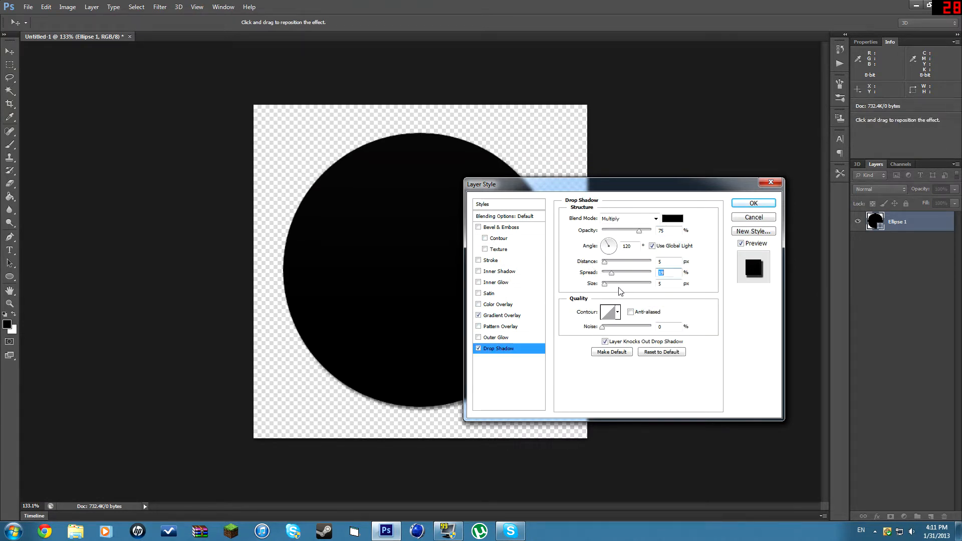
pyautogui.click(616, 284)
pyautogui.moveTo(616, 283); pyautogui.dragTo(622, 284)
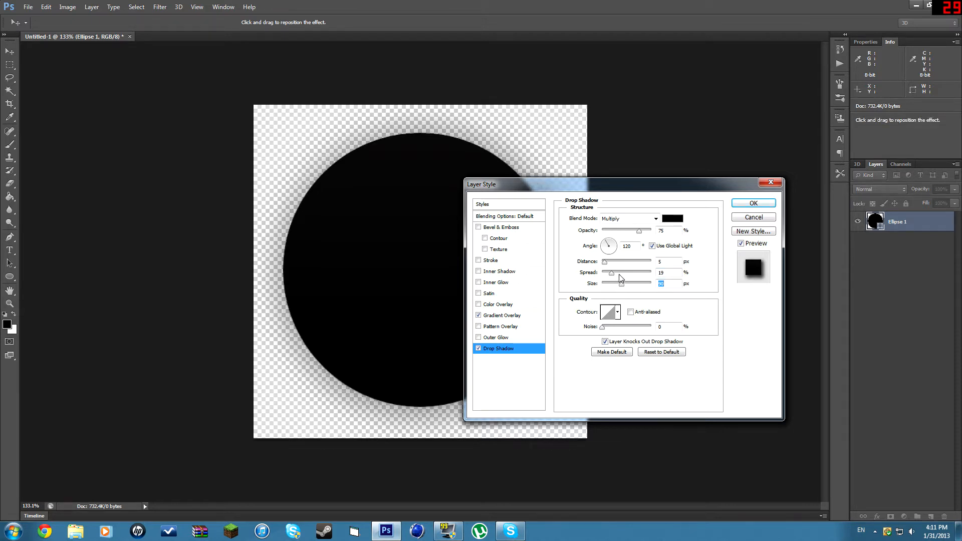
pyautogui.click(618, 273)
pyautogui.click(623, 273)
pyautogui.click(627, 284)
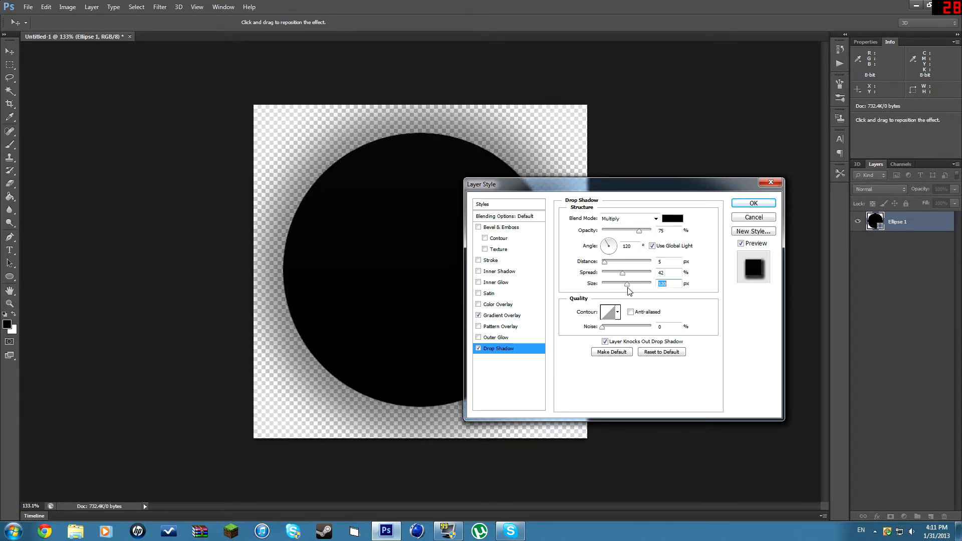
pyautogui.click(627, 273)
pyautogui.click(609, 262)
pyautogui.moveTo(610, 265); pyautogui.dragTo(615, 266)
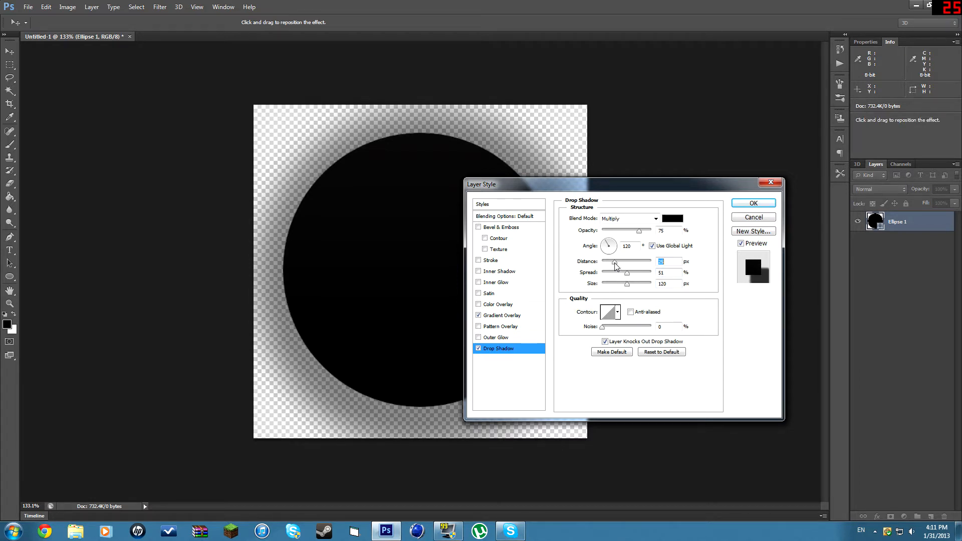
pyautogui.click(631, 273)
pyautogui.click(630, 283)
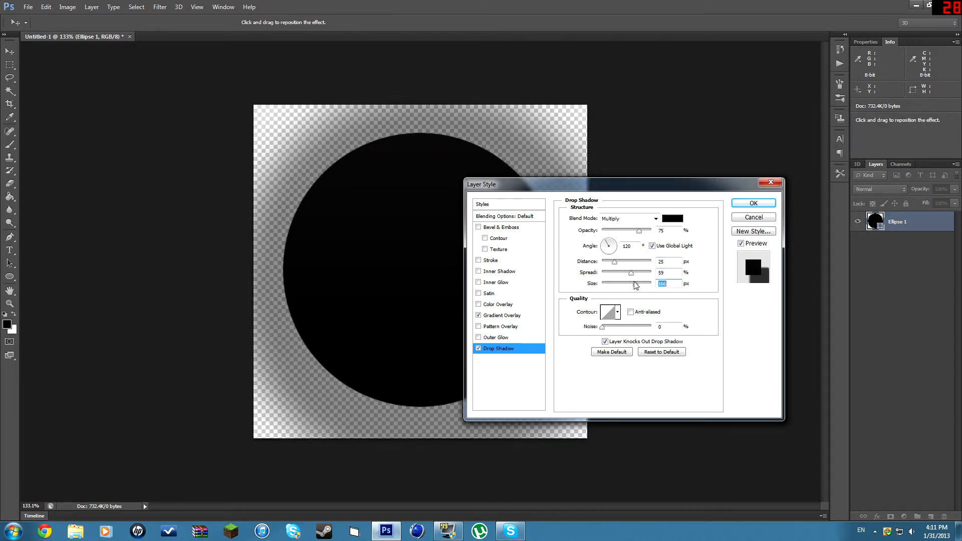
pyautogui.moveTo(631, 283); pyautogui.dragTo(627, 284)
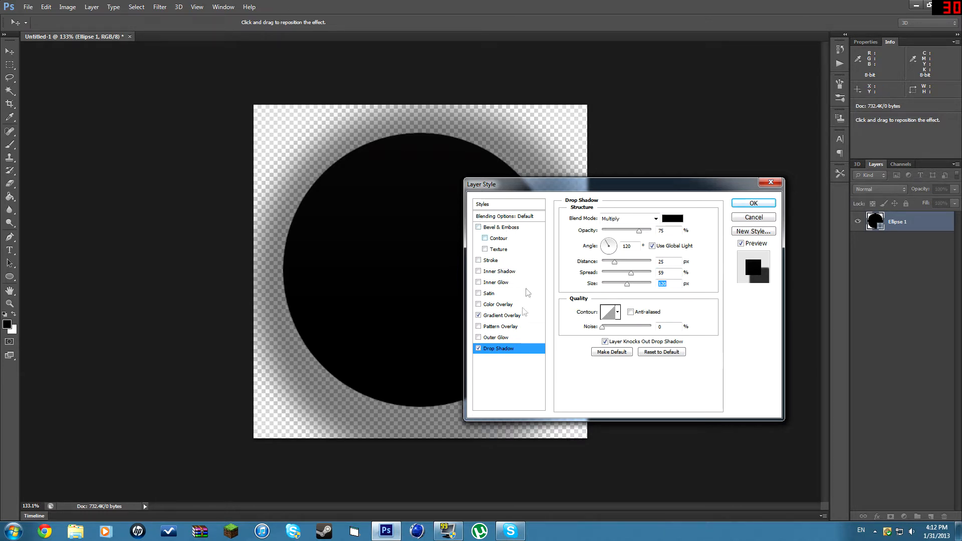
pyautogui.click(739, 205)
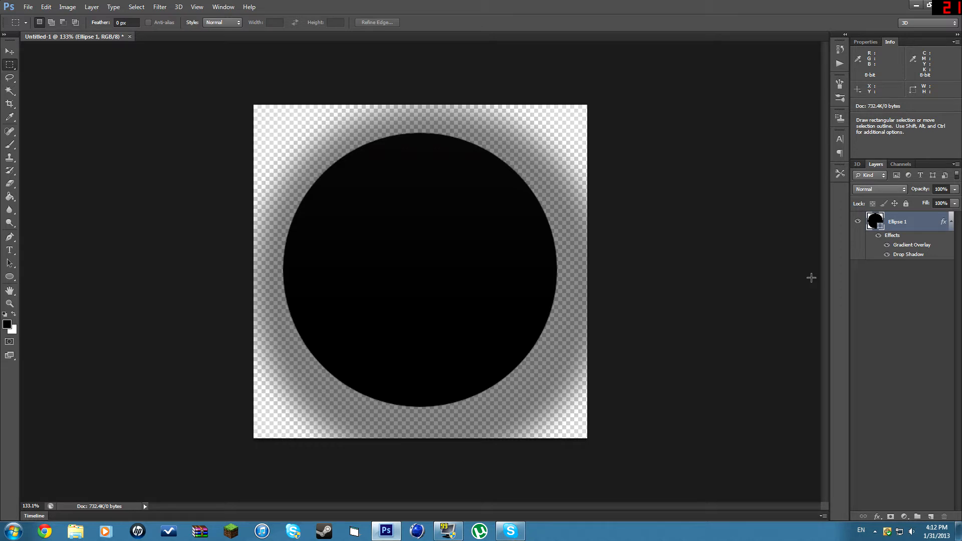
# Add four new empty layers above the circle's layer.
pyautogui.click(930, 518)
pyautogui.click(930, 517)
pyautogui.click(930, 517)
pyautogui.click(930, 517)
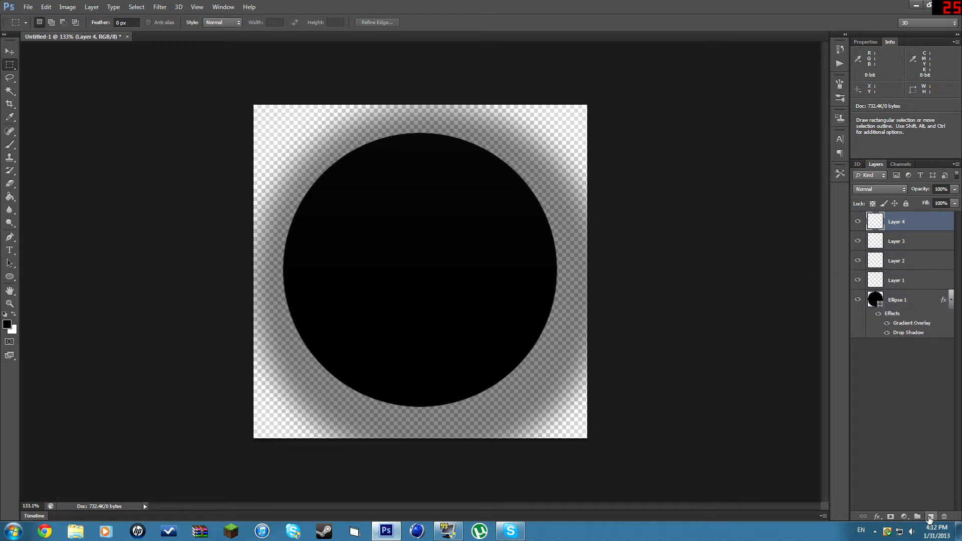
pyautogui.click(917, 281)
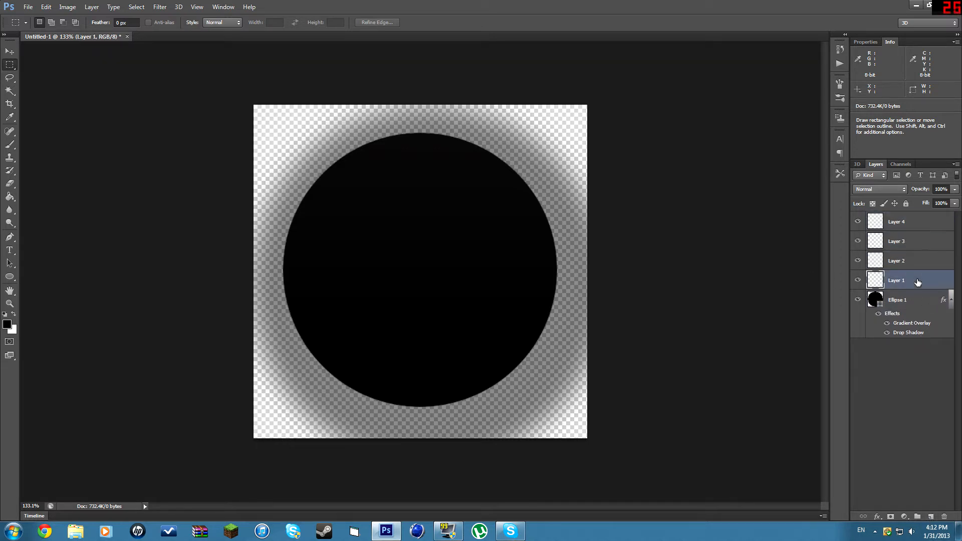
pyautogui.click(9, 277)
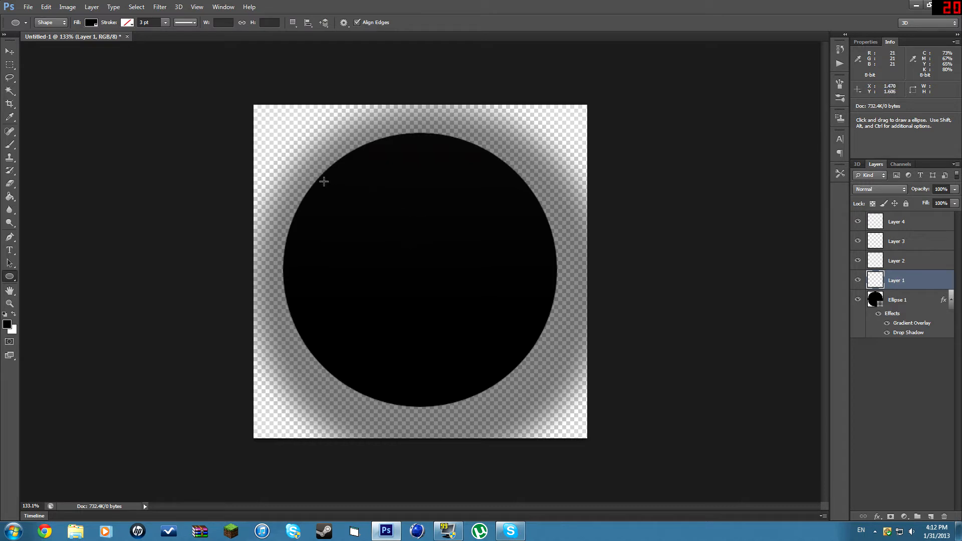
pyautogui.press('shift')
pyautogui.moveTo(321, 181); pyautogui.dragTo(642, 406)
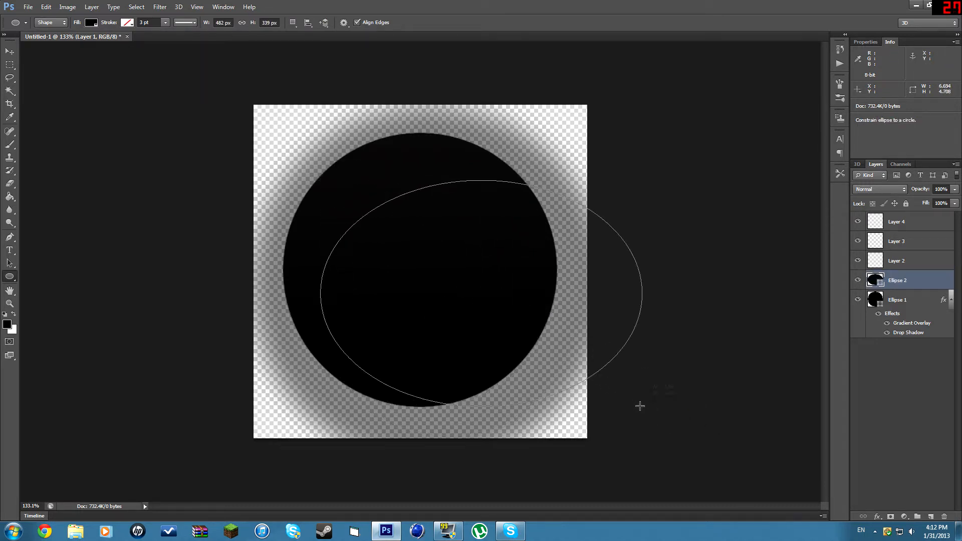
pyautogui.hotkey('ctrl', 'z')
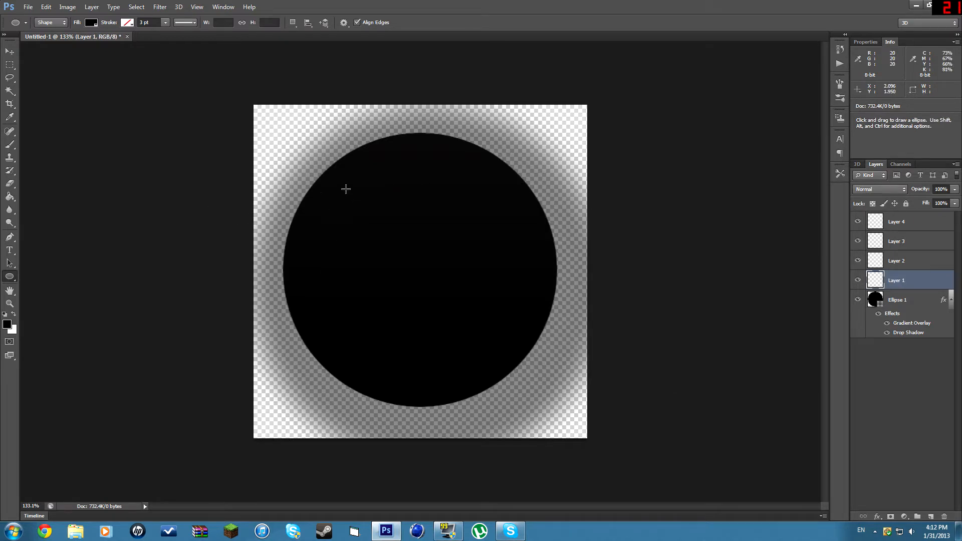
pyautogui.moveTo(332, 176)
pyautogui.mouseDown()
pyautogui.moveTo(503, 347)
pyautogui.moveTo(535, 405)
pyautogui.moveTo(567, 428)
pyautogui.mouseUp()
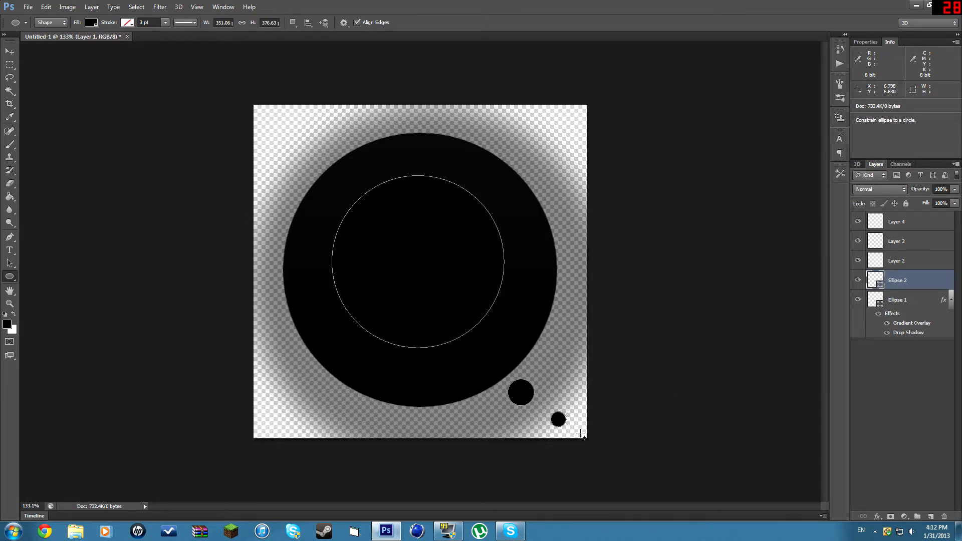
pyautogui.click(567, 384)
pyautogui.click(466, 206)
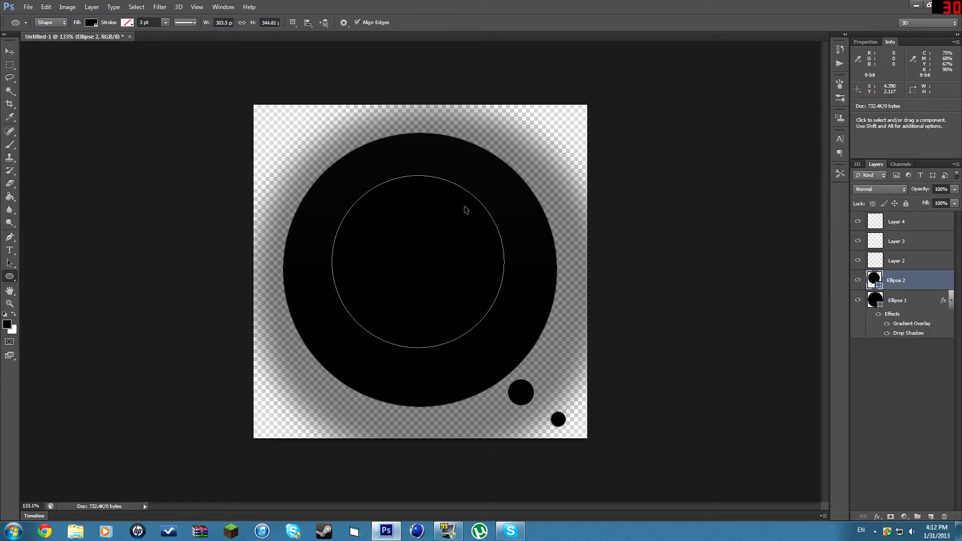
pyautogui.hotkey('ctrl', 'alt', 'z')
pyautogui.hotkey('ctrl', 'alt', 'z')
pyautogui.hotkey('ctrl', 'alt', 'z')
pyautogui.hotkey('ctrl', 'alt', 'z')
# Draw a second, smaller black circle on the topmost layer and centre it over the first circle.
pyautogui.moveTo(351, 167); pyautogui.dragTo(588, 384)
pyautogui.click(10, 51)
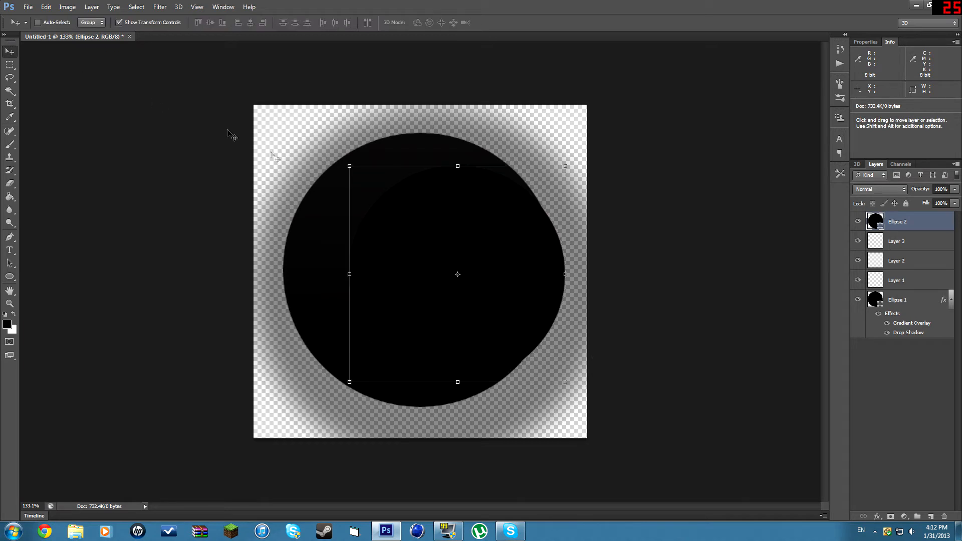
pyautogui.moveTo(416, 242); pyautogui.dragTo(371, 227)
pyautogui.moveTo(368, 222); pyautogui.dragTo(366, 221)
# Scale the second circle up to about 114.81% so it leaves an even rim of the first, and apply the transform.
pyautogui.moveTo(516, 365); pyautogui.dragTo(547, 391)
pyautogui.moveTo(300, 150); pyautogui.dragTo(296, 146)
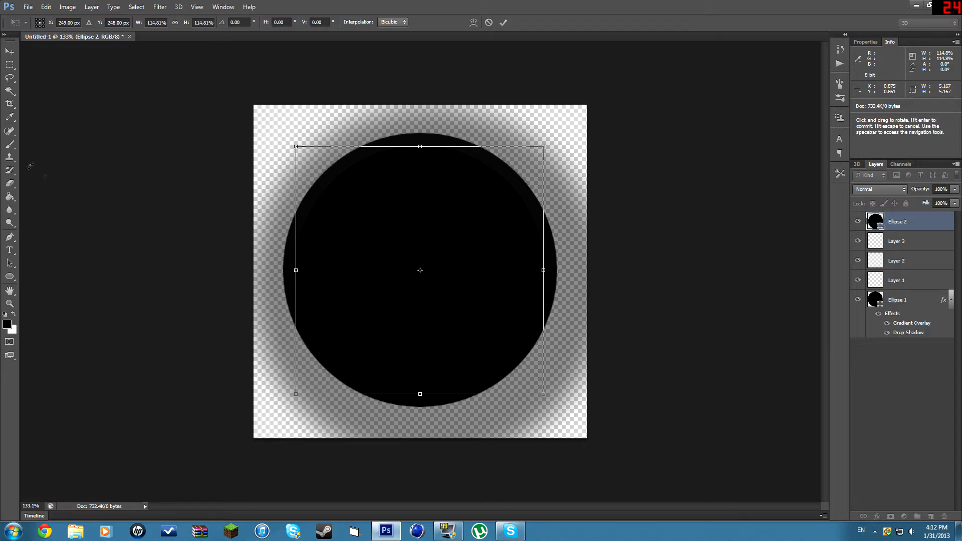
pyautogui.click(10, 65)
pyautogui.click(416, 199)
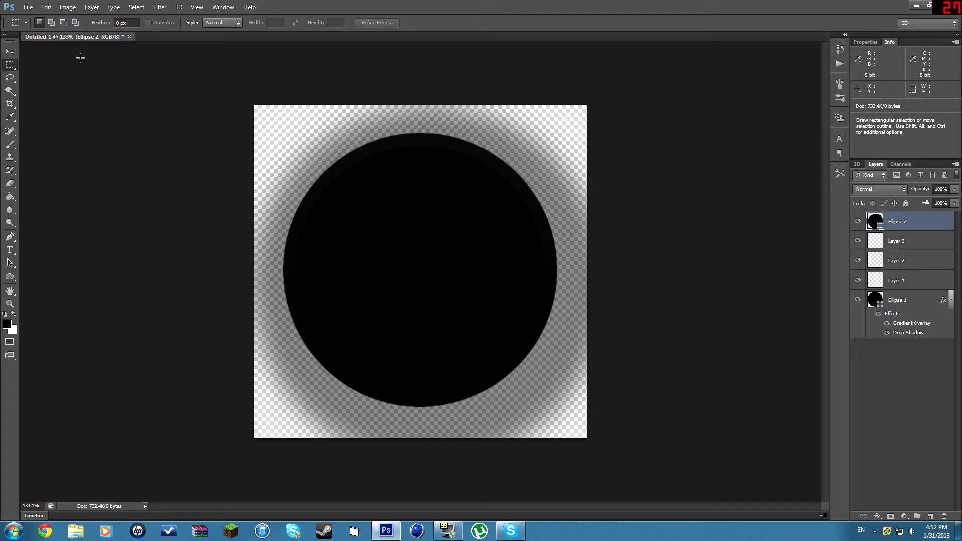
# Nudge the second circle slightly to the right so it sits centred inside the first circle.
pyautogui.click(6, 52)
pyautogui.press('Right')
pyautogui.press('Right')
pyautogui.press('Right')
pyautogui.press('Left')
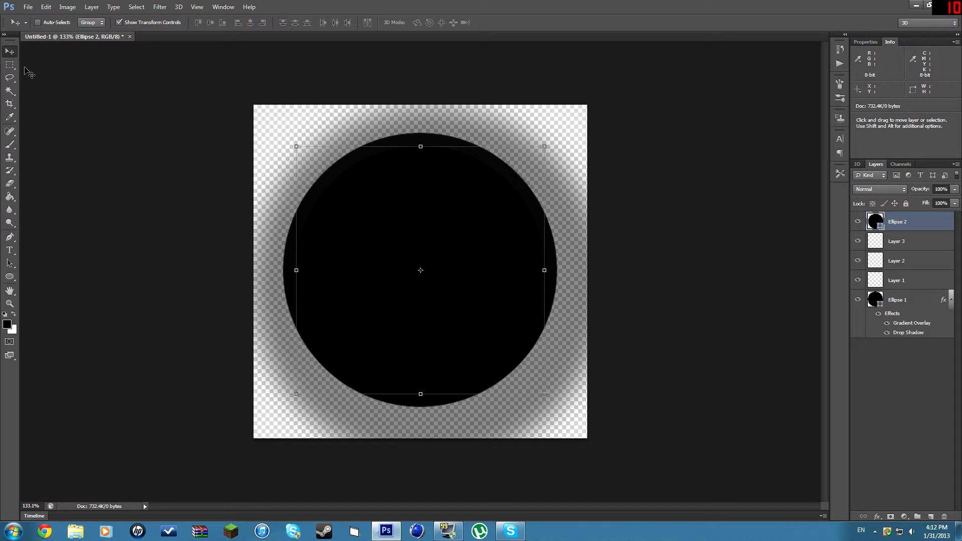
pyautogui.click(4, 62)
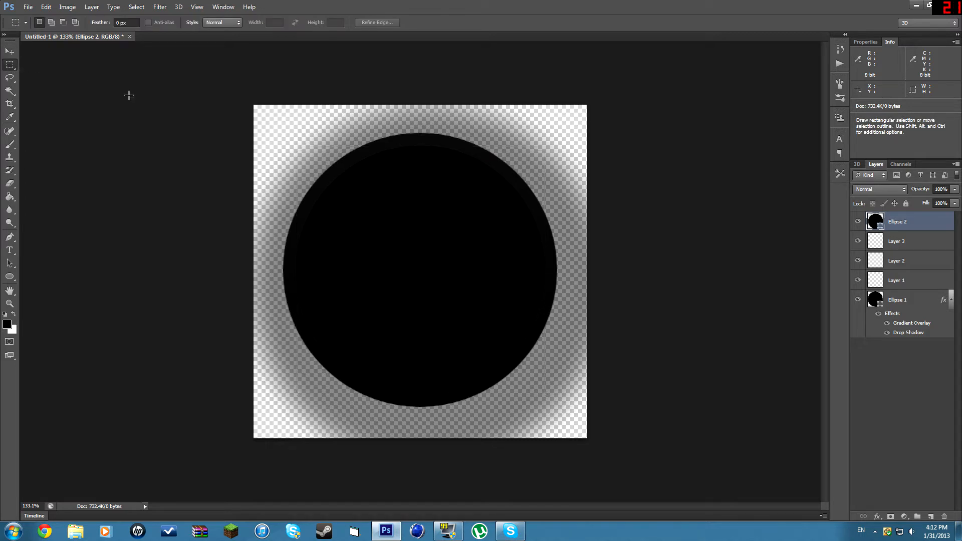
# Add a Gradient Overlay to the second circle and set the gradient's starting colour stop to blue 0b6ab3.
pyautogui.doubleClick(935, 225)
pyautogui.moveTo(566, 192); pyautogui.dragTo(581, 241)
pyautogui.click(518, 364)
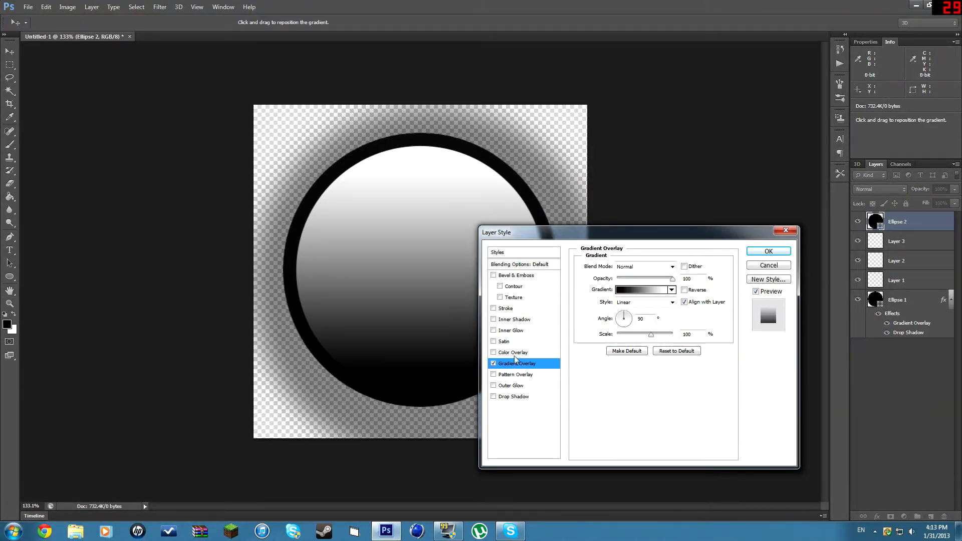
pyautogui.click(647, 290)
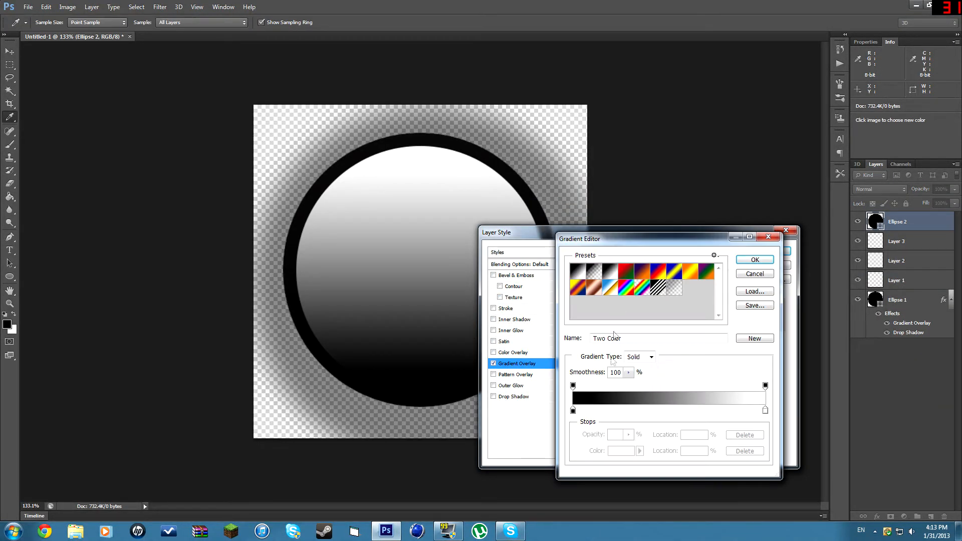
pyautogui.doubleClick(574, 411)
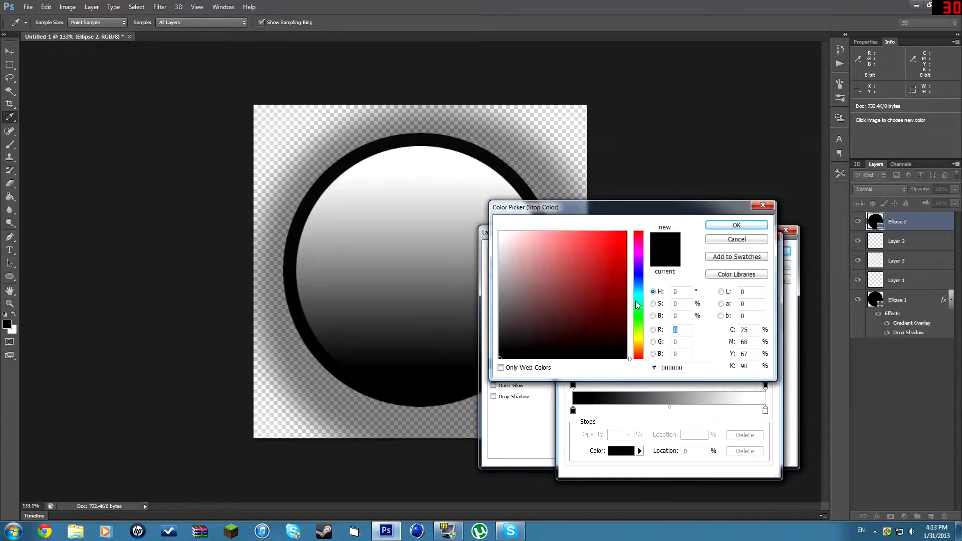
pyautogui.moveTo(646, 293); pyautogui.dragTo(642, 290)
pyautogui.click(618, 269)
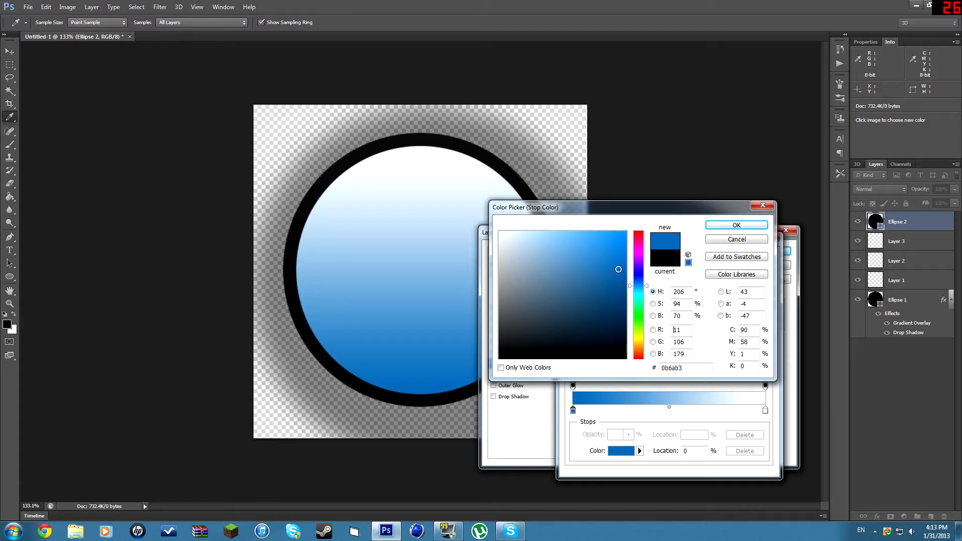
pyautogui.click(737, 225)
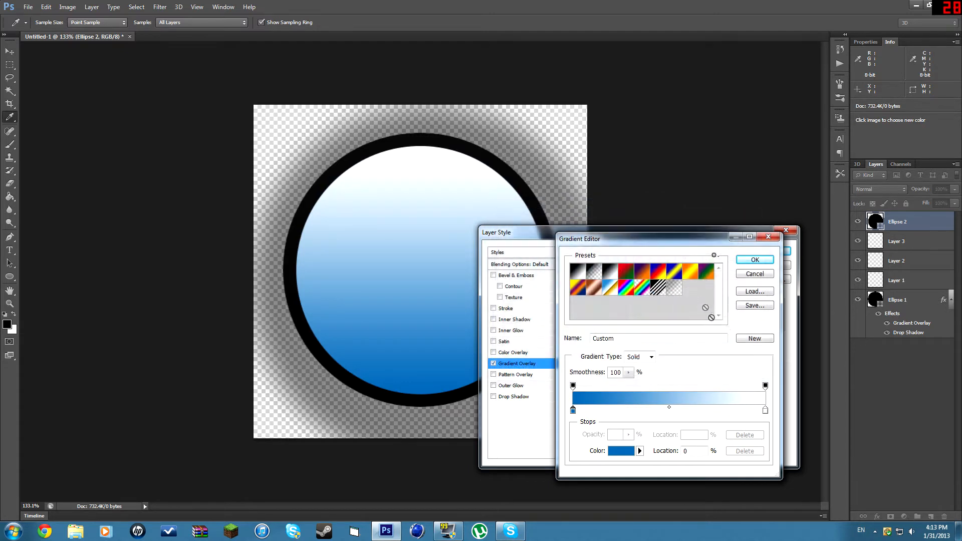
# Set the gradient's end colour stop to light blue 54b5f9 and apply the second circle's layer style.
pyautogui.click(765, 410)
pyautogui.doubleClick(765, 410)
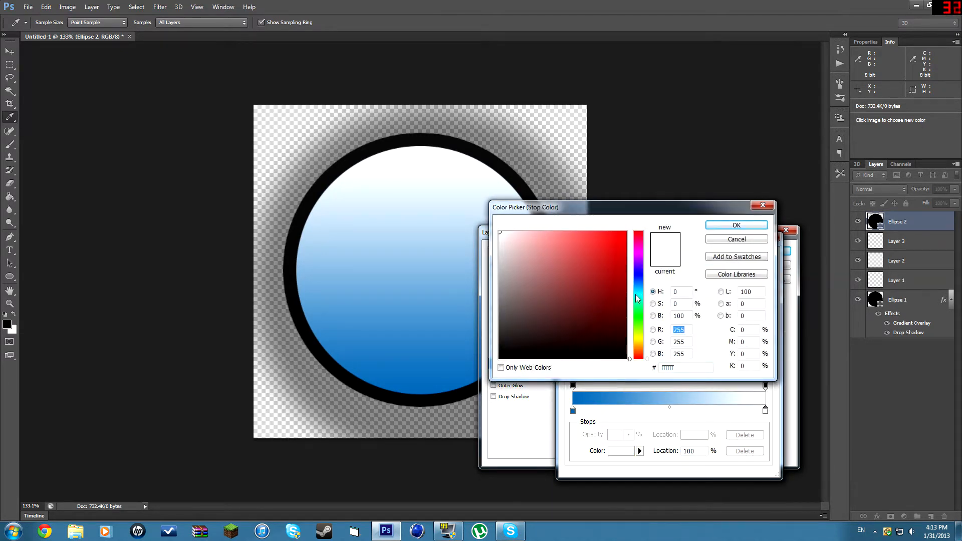
pyautogui.moveTo(637, 298); pyautogui.dragTo(634, 286)
pyautogui.moveTo(601, 245); pyautogui.dragTo(585, 234)
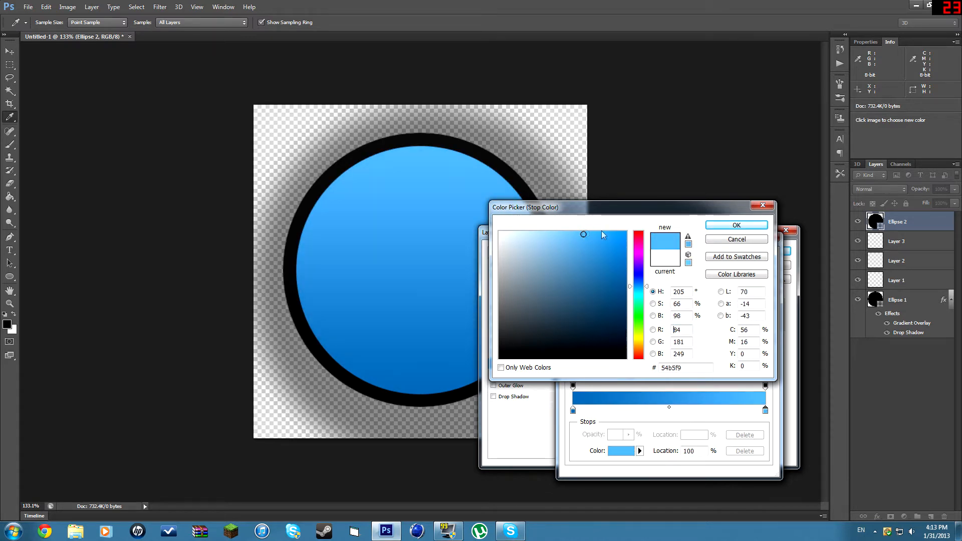
pyautogui.click(737, 225)
pyautogui.click(755, 259)
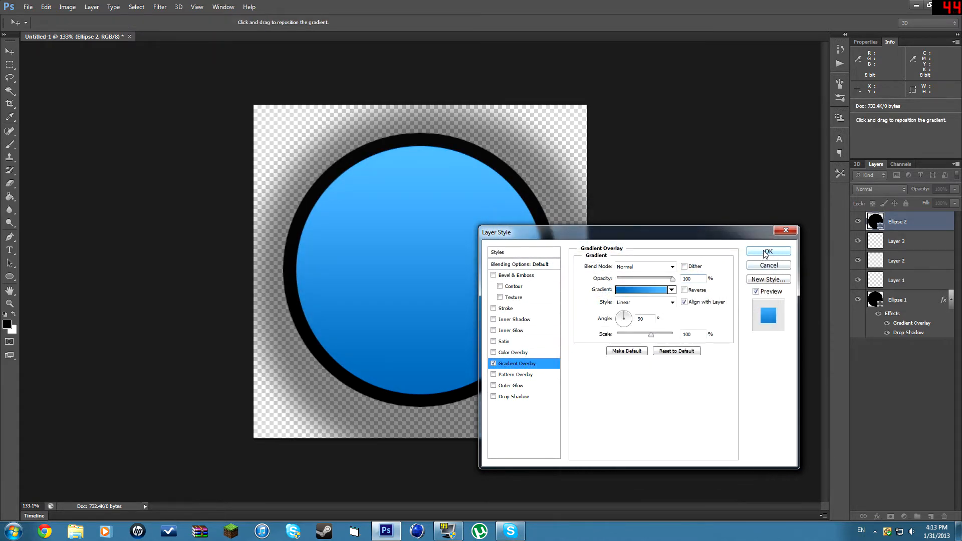
pyautogui.click(766, 252)
pyautogui.press('m')
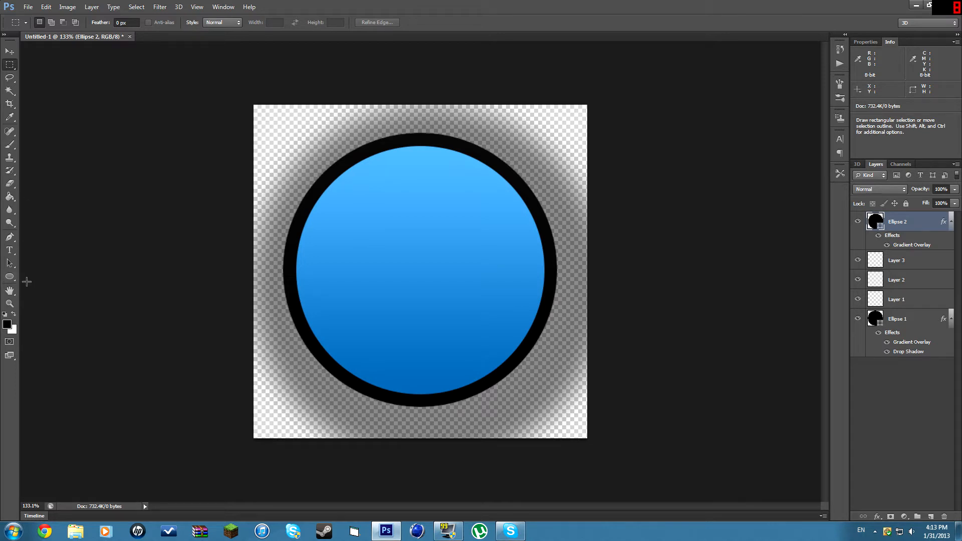
# Set the foreground colour to white and draw a wide ellipse of about 253 × 134 px in the blue circle's upper part.
pyautogui.click(9, 277)
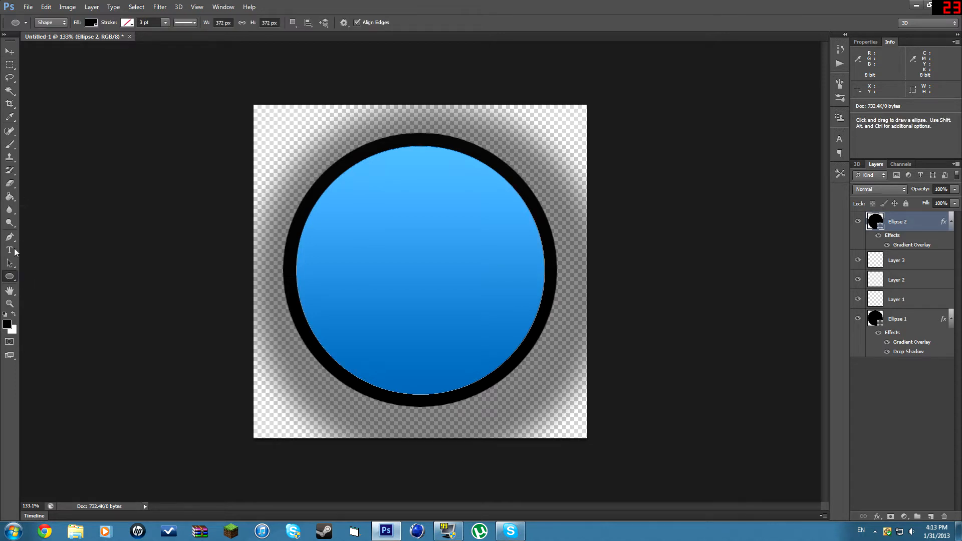
pyautogui.click(8, 327)
pyautogui.click(501, 233)
pyautogui.click(736, 226)
pyautogui.moveTo(333, 167); pyautogui.dragTo(503, 256)
pyautogui.click(502, 257)
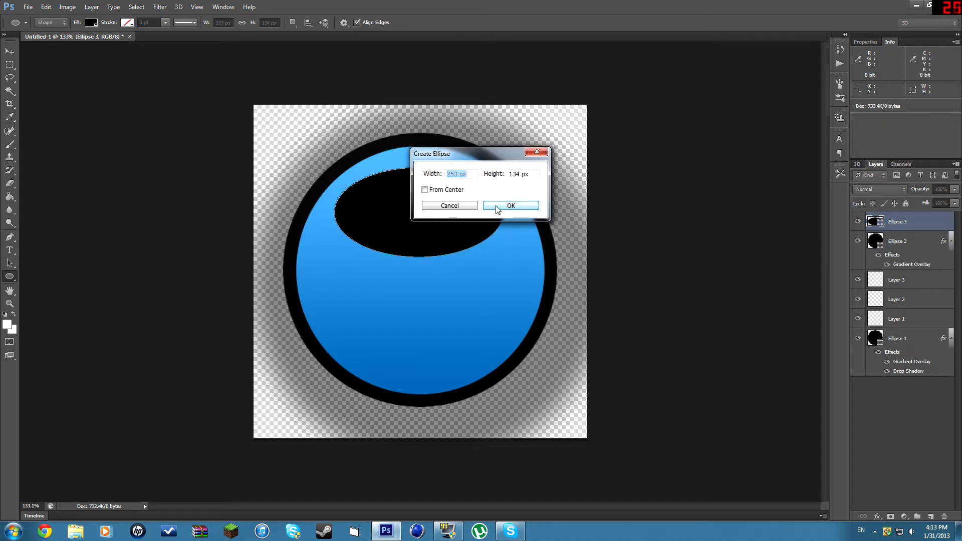
pyautogui.click(511, 206)
pyautogui.hotkey('ctrl', 'z')
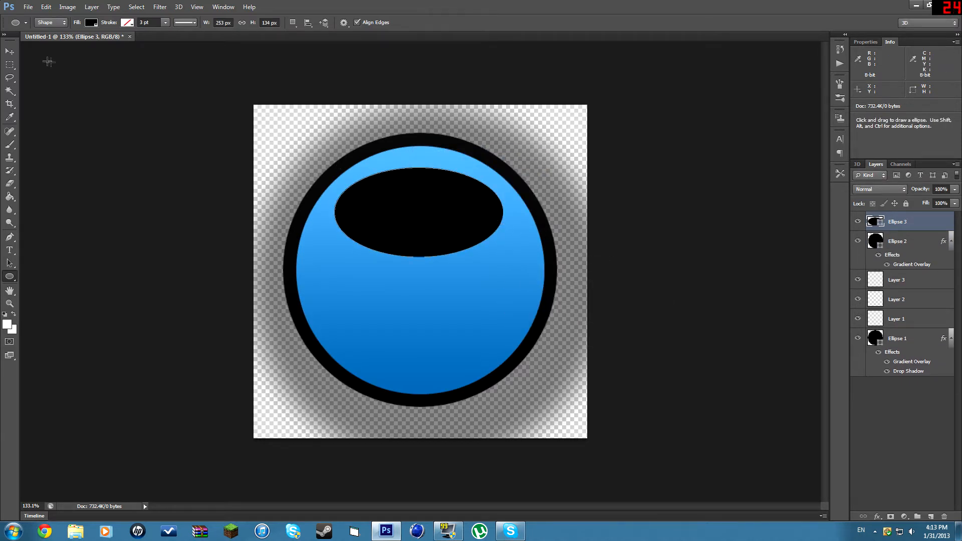
# Nudge the black ellipse up to the top edge of the blue circle and slightly right to centre it horizontally.
pyautogui.click(10, 52)
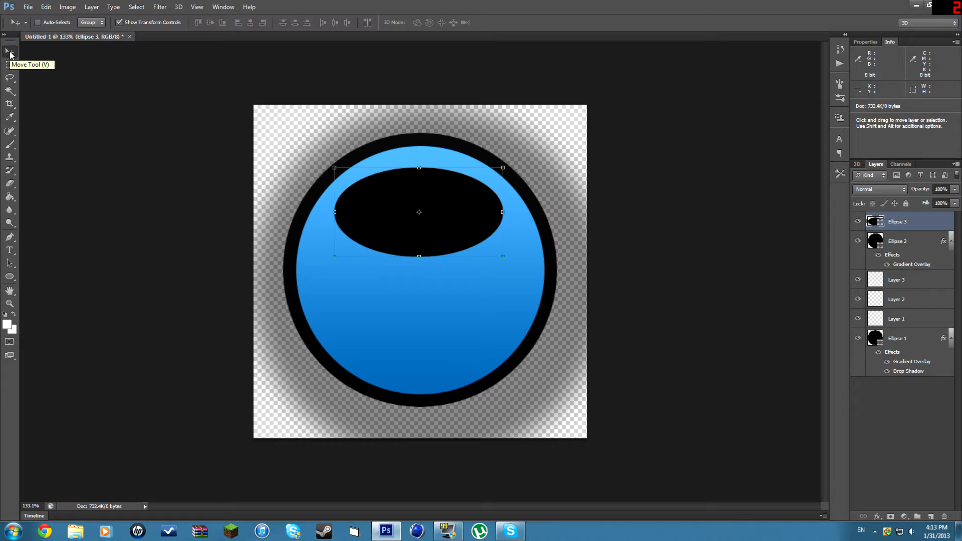
pyautogui.press('Up')
pyautogui.press('Up')
pyautogui.press('Up')
pyautogui.press('Up')
pyautogui.press('Up')
pyautogui.press('Up')
pyautogui.press('Up')
pyautogui.press('Up')
pyautogui.press('Up')
pyautogui.press('Up')
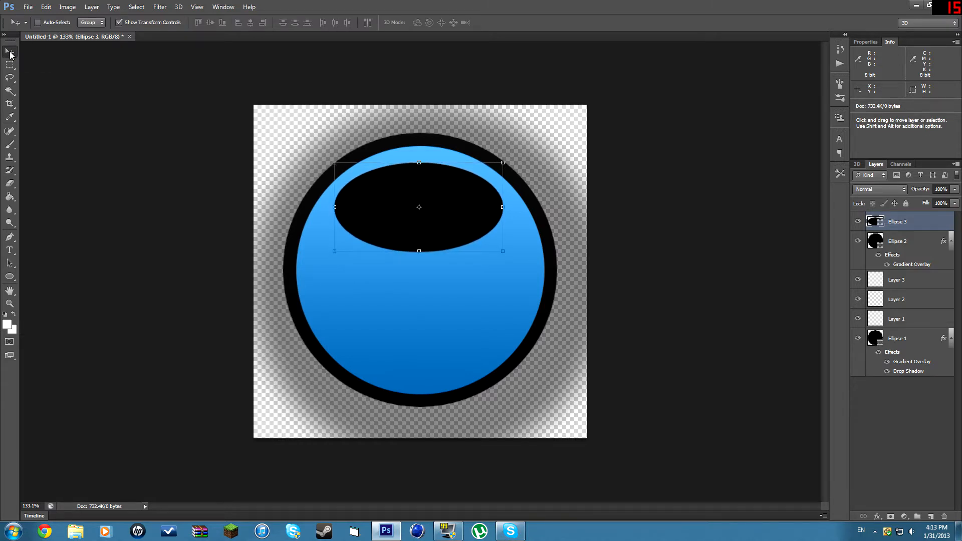
pyautogui.press('Up')
pyautogui.press('Up')
pyautogui.press('Up')
pyautogui.press('Up')
pyautogui.press('Up')
pyautogui.press('Up')
pyautogui.press('Up')
pyautogui.press('Up')
pyautogui.press('Up')
pyautogui.press('Up')
pyautogui.press('Up')
pyautogui.press('Up')
pyautogui.press('Up')
pyautogui.press('Up')
pyautogui.press('Up')
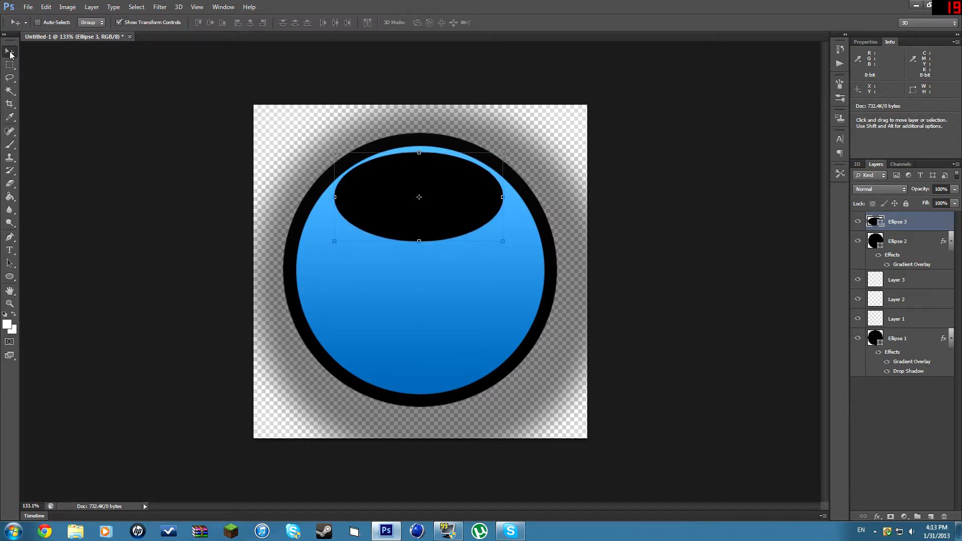
pyautogui.press('Up')
pyautogui.press('Up')
pyautogui.press('Up')
pyautogui.press('Up')
pyautogui.press('Up')
pyautogui.press('Up')
pyautogui.press('Up')
pyautogui.press('Up')
pyautogui.press('Up')
pyautogui.press('Up')
pyautogui.press('Right')
pyautogui.press('Right')
pyautogui.press('Right')
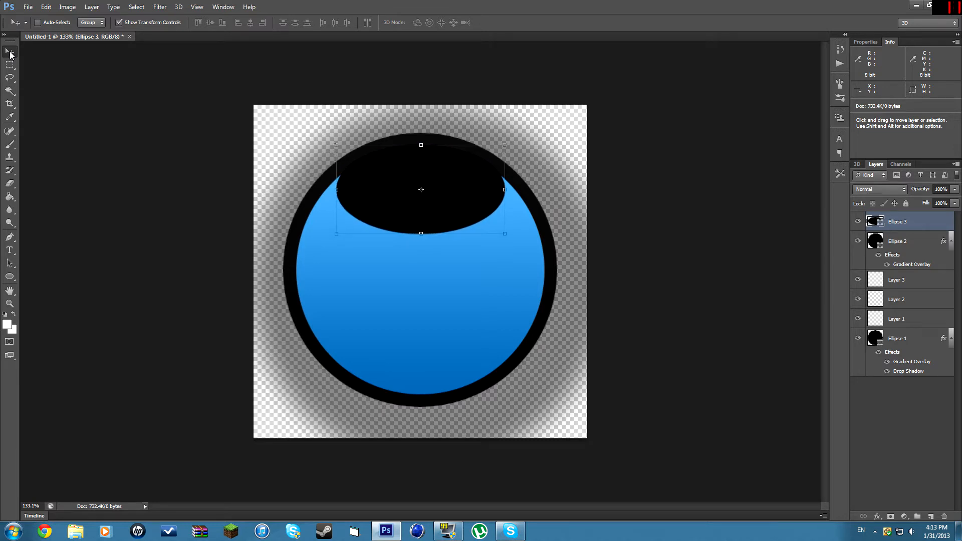
pyautogui.click(9, 65)
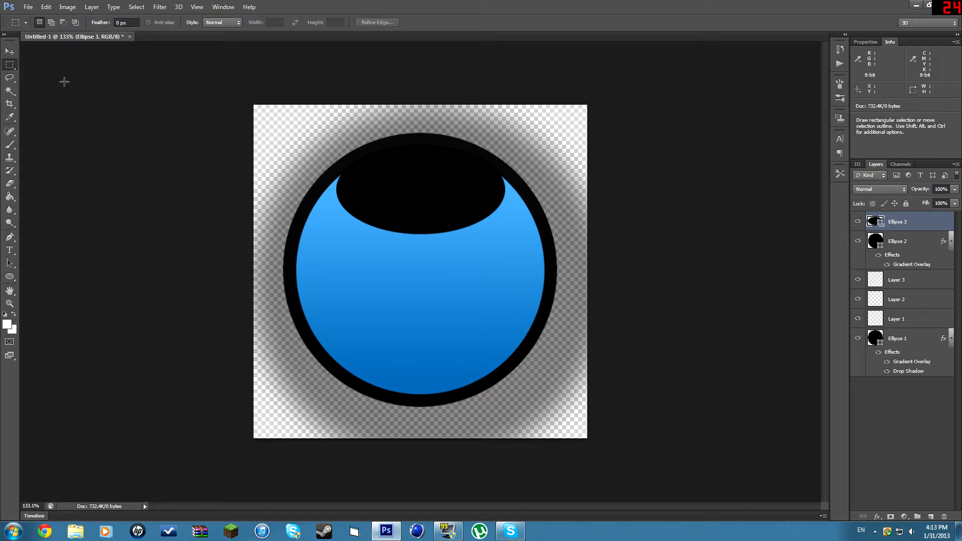
# Lower the black ellipse layer's opacity to 50% so its overlap with the rim can be seen.
pyautogui.scroll(1, 366, 161)
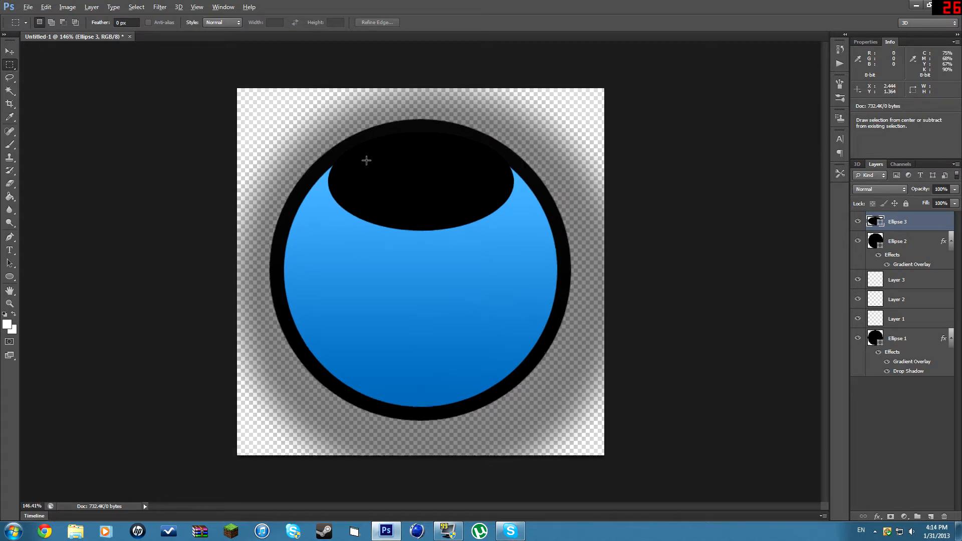
pyautogui.scroll(2, 367, 160)
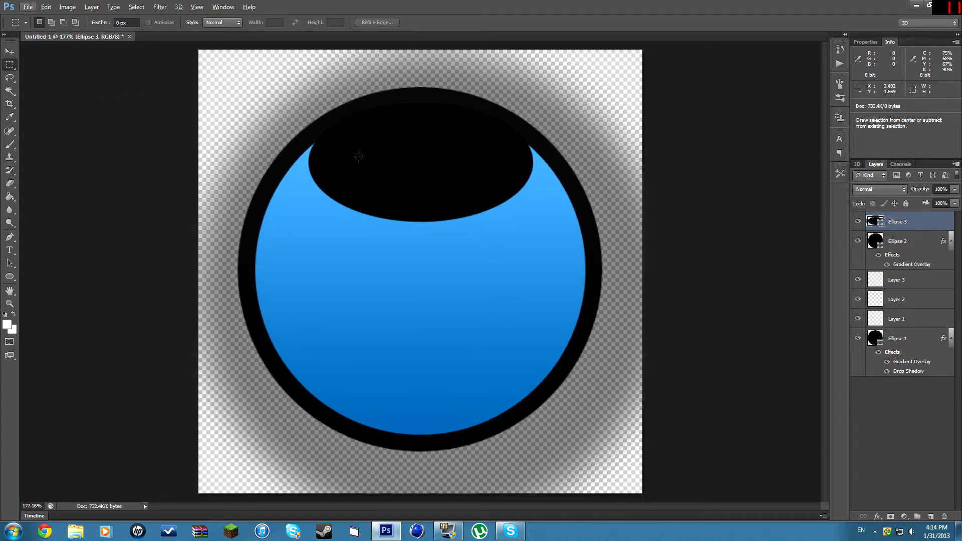
pyautogui.click(955, 189)
pyautogui.moveTo(929, 200); pyautogui.dragTo(930, 202)
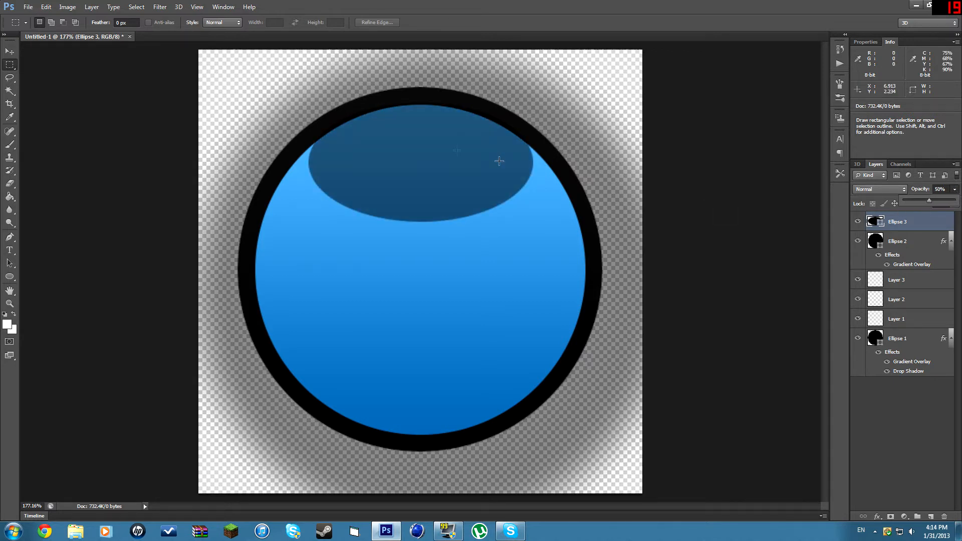
# Rasterize the ellipse layer and erase its overlap with the black rim using a 10 px eraser at 0% hardness.
pyautogui.scroll(2, 399, 126)
pyautogui.scroll(3, 400, 126)
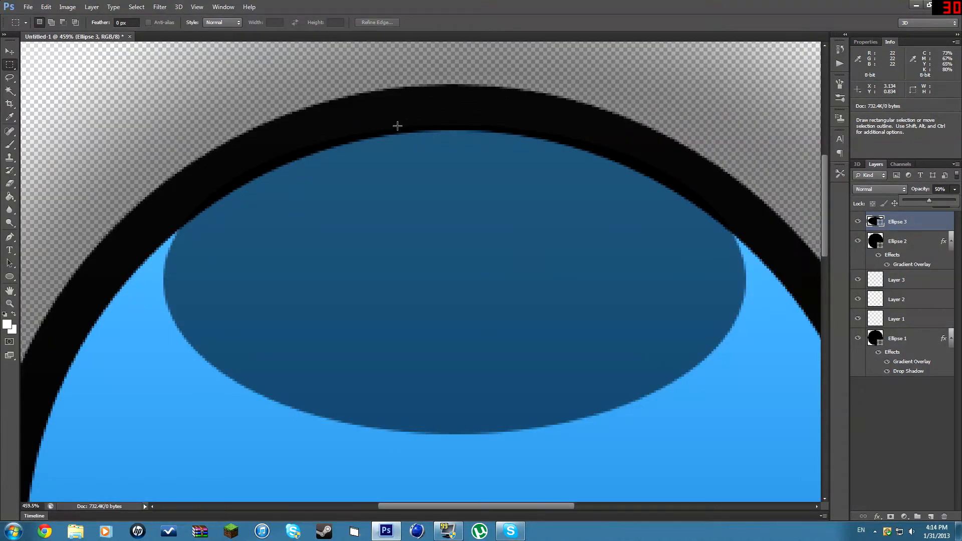
pyautogui.click(9, 184)
pyautogui.click(50, 23)
pyautogui.click(21, 54)
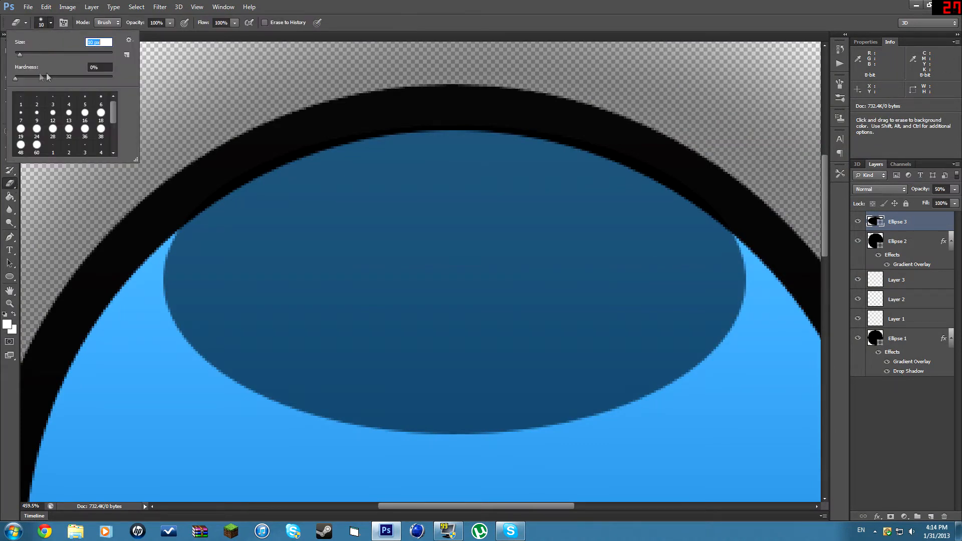
pyautogui.click(186, 205)
pyautogui.click(187, 208)
pyautogui.click(426, 199)
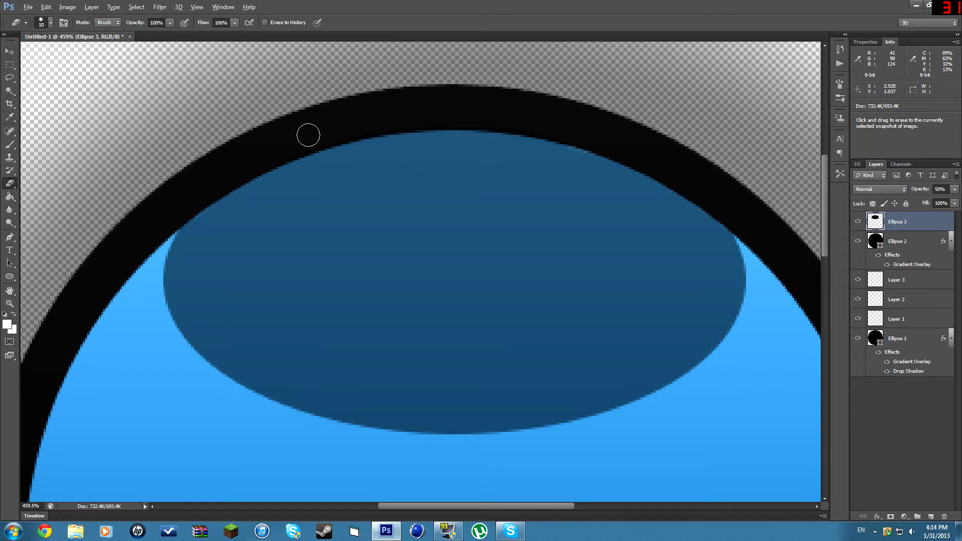
# Set the trimmed ellipse layer's opacity back to 100%.
pyautogui.keyDown('alt'); pyautogui.scroll(-2, 367, 192); pyautogui.keyUp('alt')
pyautogui.keyDown('alt'); pyautogui.scroll(-2, 344, 230); pyautogui.keyUp('alt')
pyautogui.scroll(-2, 309, 275)
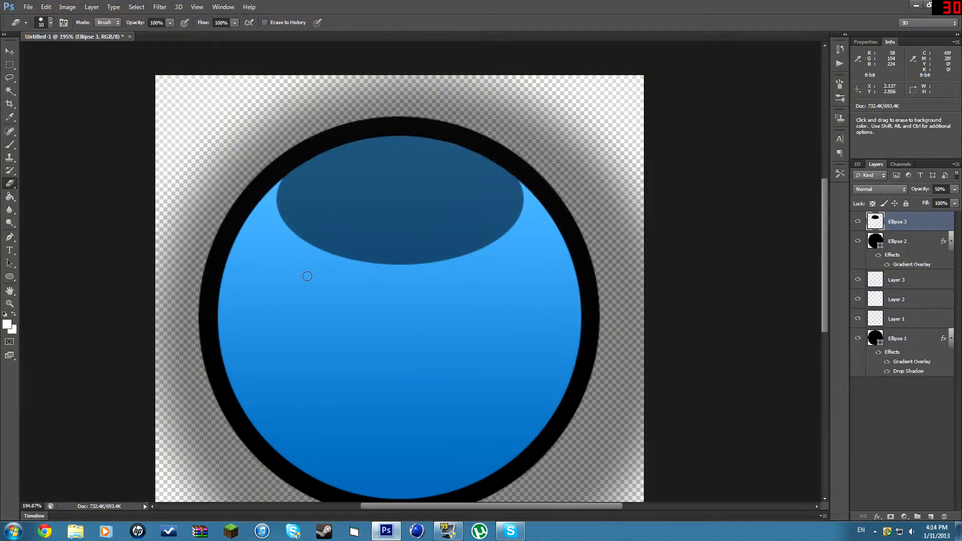
pyautogui.click(955, 189)
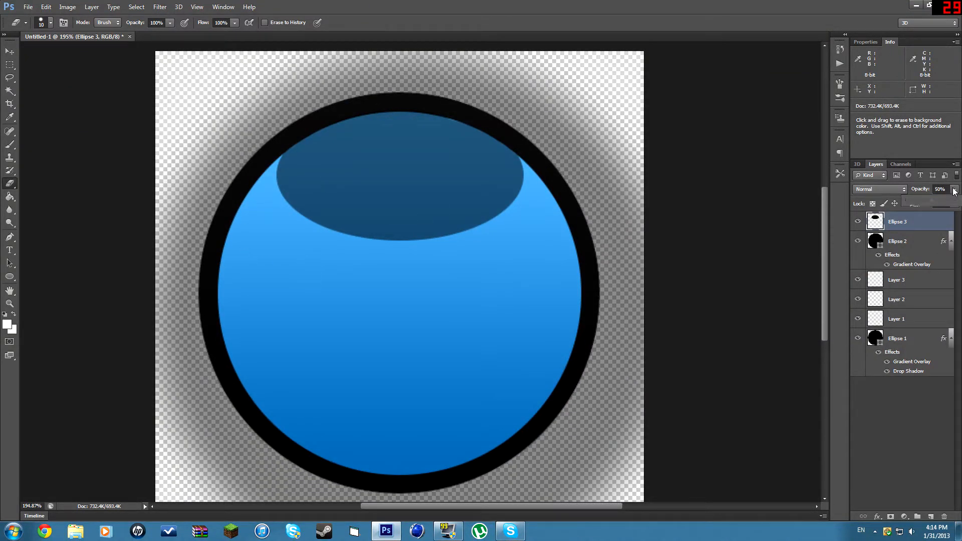
pyautogui.moveTo(941, 199); pyautogui.dragTo(958, 201)
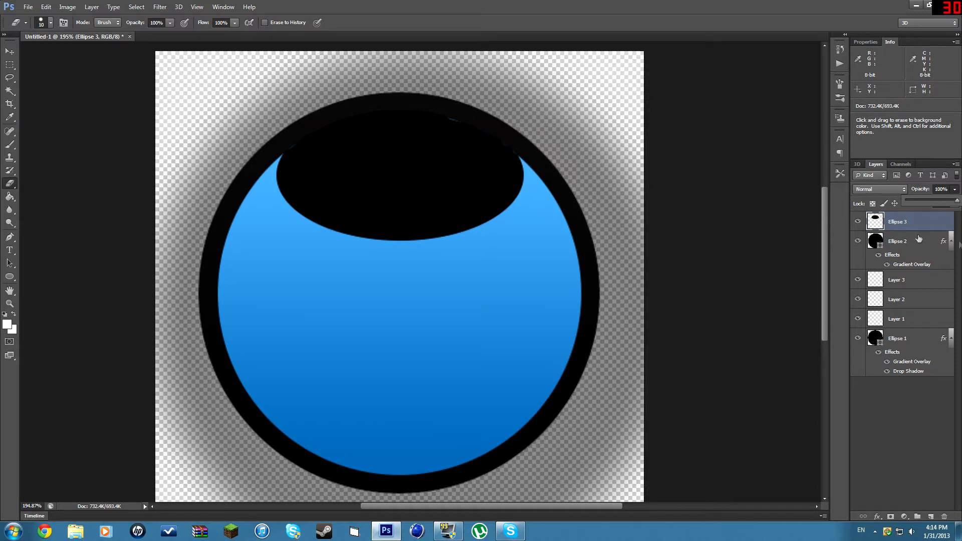
pyautogui.moveTo(955, 195); pyautogui.dragTo(954, 196)
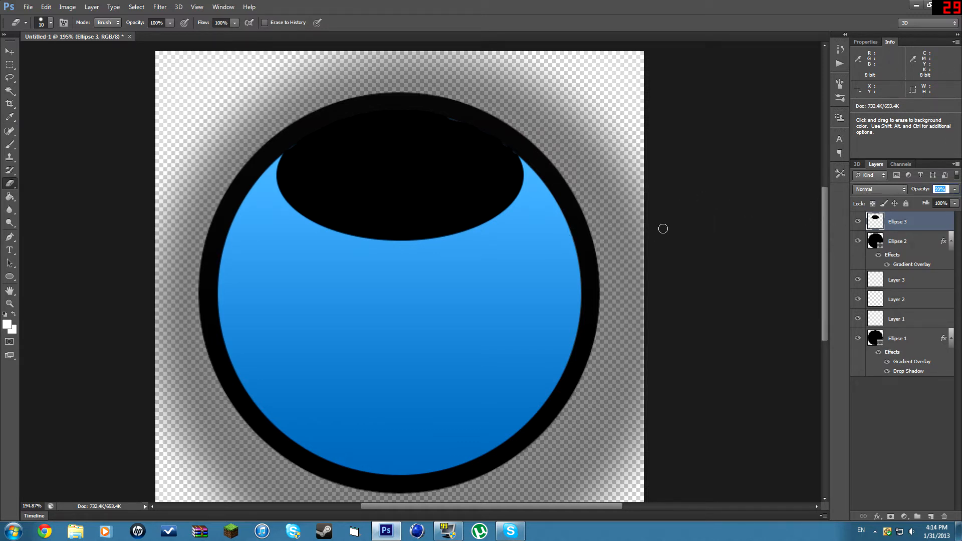
pyautogui.moveTo(825, 260); pyautogui.dragTo(825, 263)
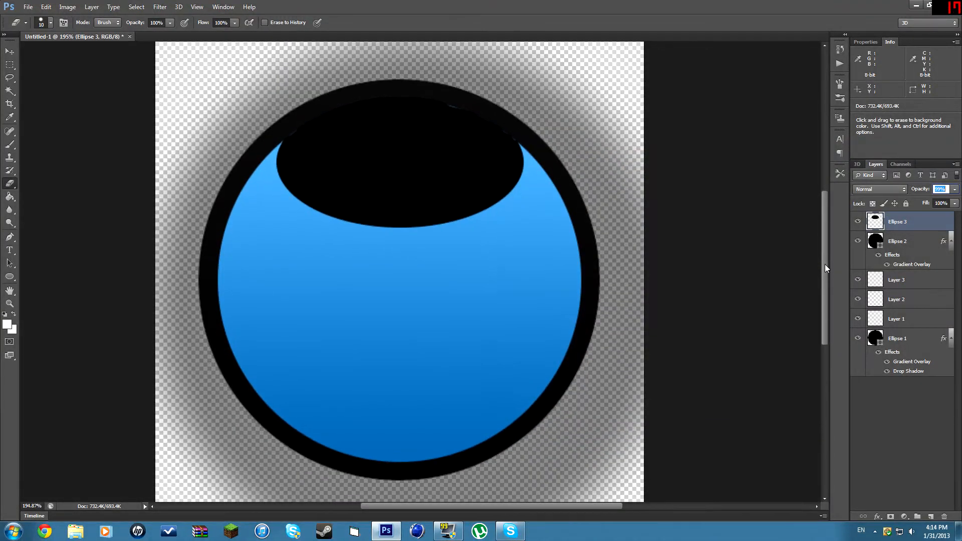
pyautogui.press('Down')
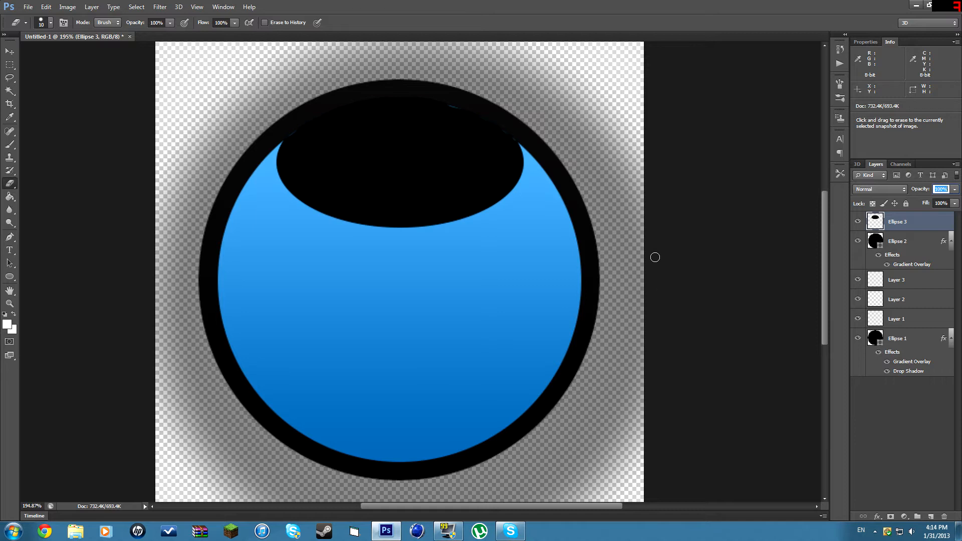
pyautogui.click(10, 64)
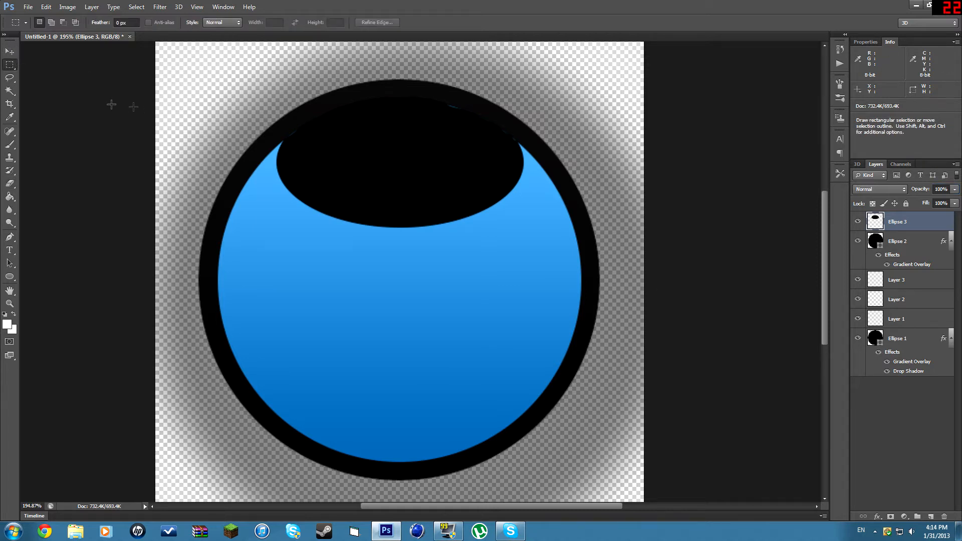
pyautogui.scroll(-1, 94, 104)
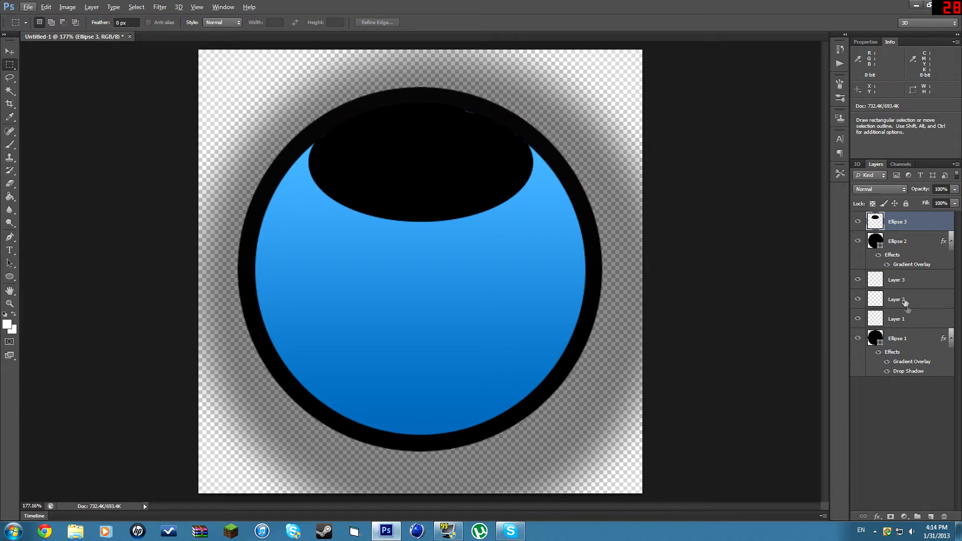
# Apply a Foreground to Transparent gradient overlay to the Ellipse 3 layer and rasterize its layer style.
pyautogui.doubleClick(922, 225)
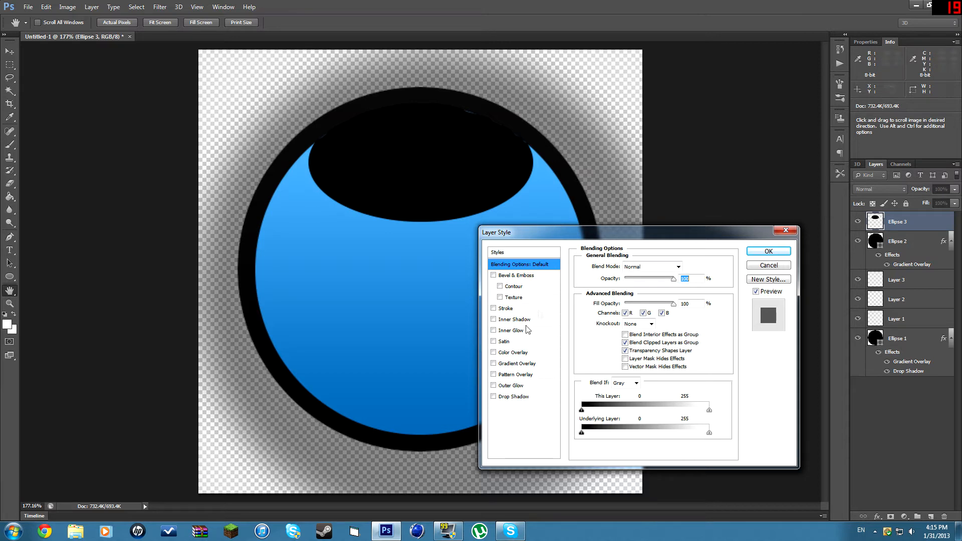
pyautogui.click(518, 363)
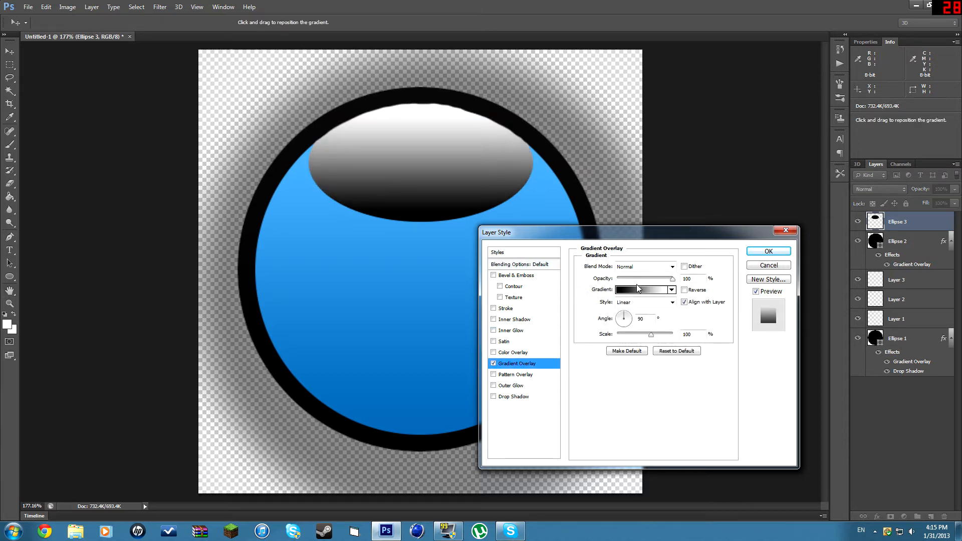
pyautogui.click(638, 287)
pyautogui.click(595, 271)
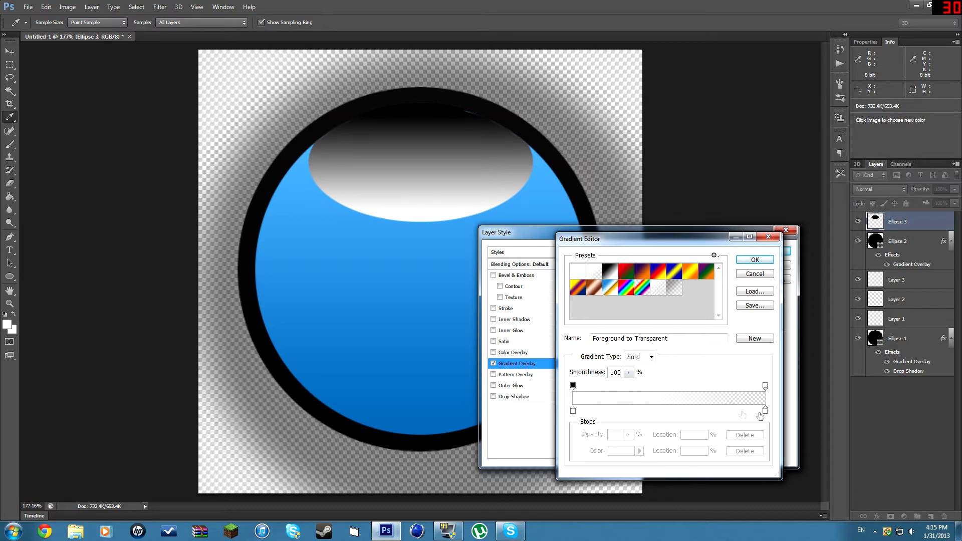
pyautogui.click(755, 259)
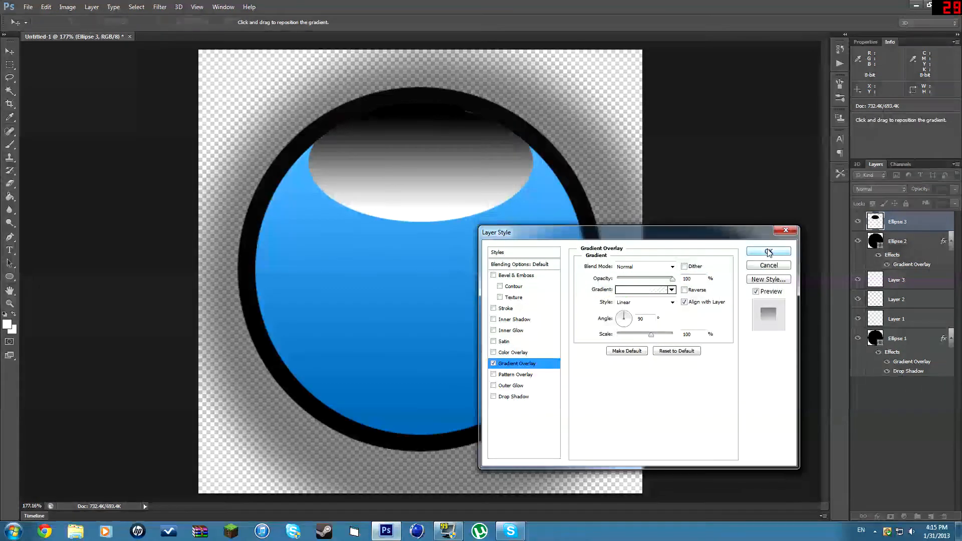
pyautogui.click(785, 251)
pyautogui.rightClick(904, 226)
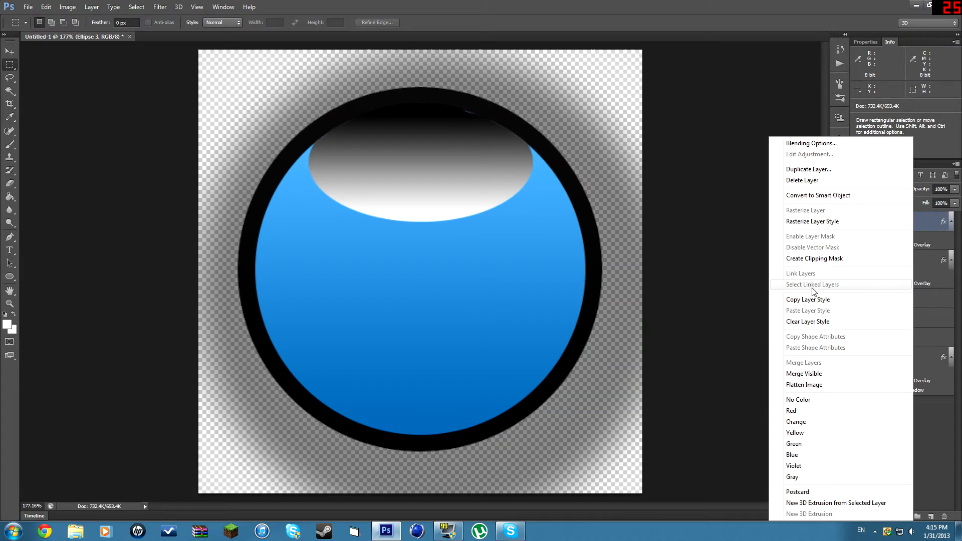
pyautogui.click(812, 221)
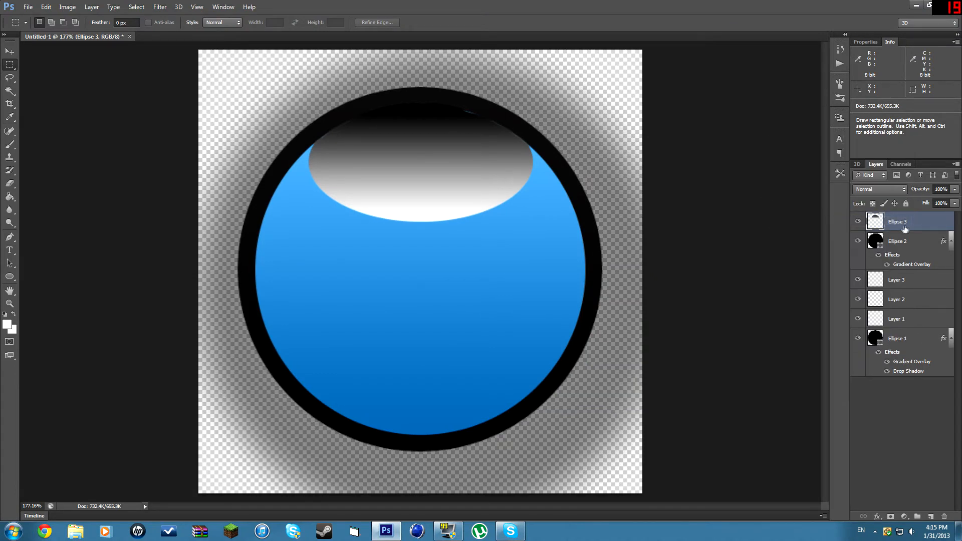
# Fill every band of the highlight ellipse with white using the Paint Bucket.
pyautogui.click(7, 324)
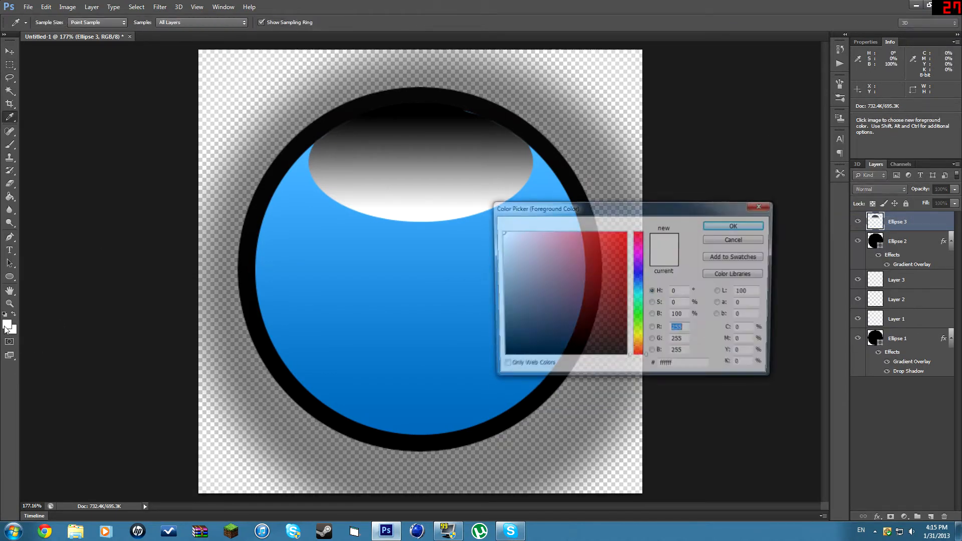
pyautogui.click(737, 226)
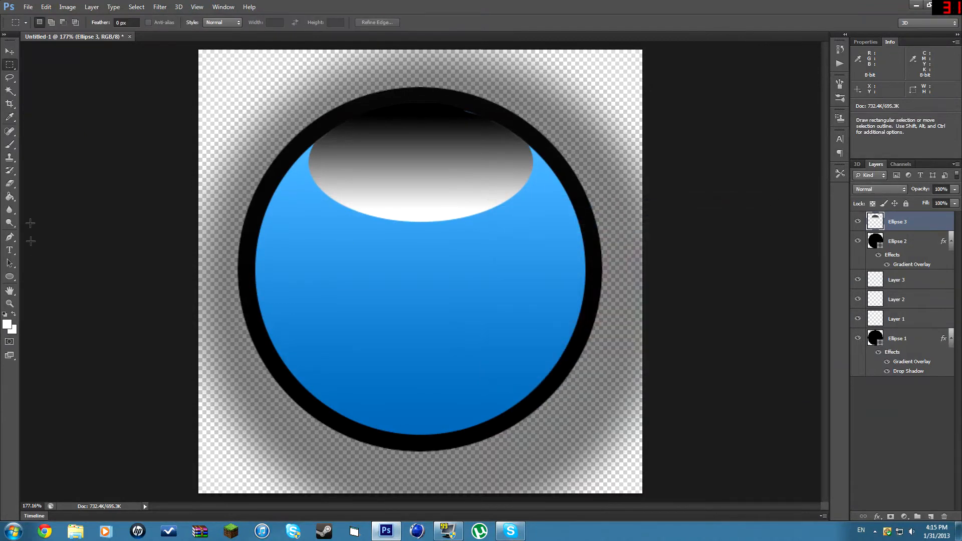
pyautogui.click(9, 197)
pyautogui.click(394, 152)
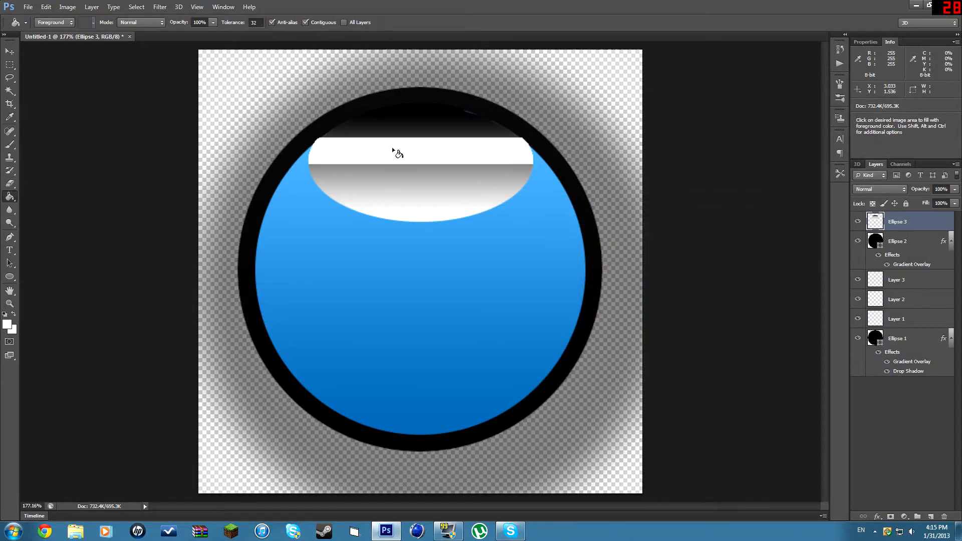
pyautogui.click(419, 133)
pyautogui.click(421, 125)
pyautogui.click(422, 113)
pyautogui.click(407, 199)
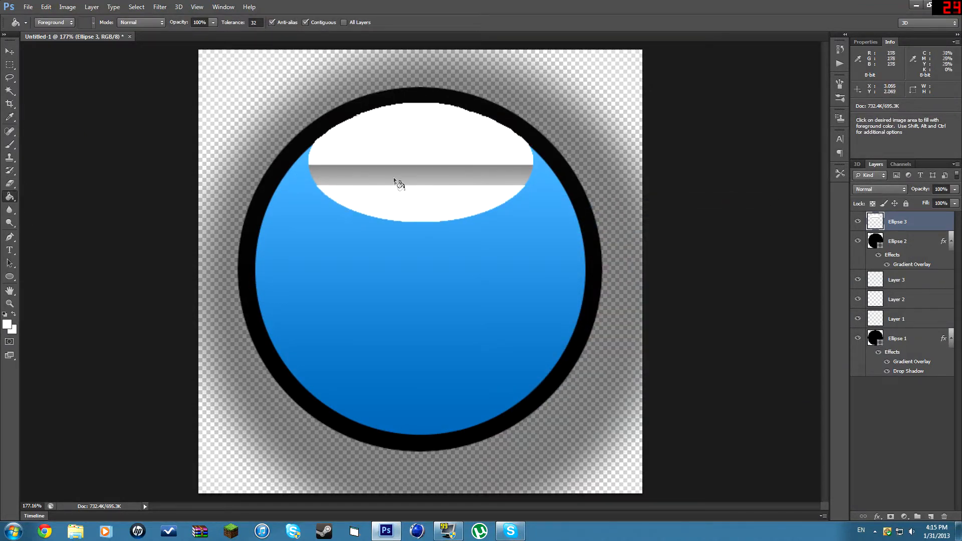
pyautogui.click(395, 178)
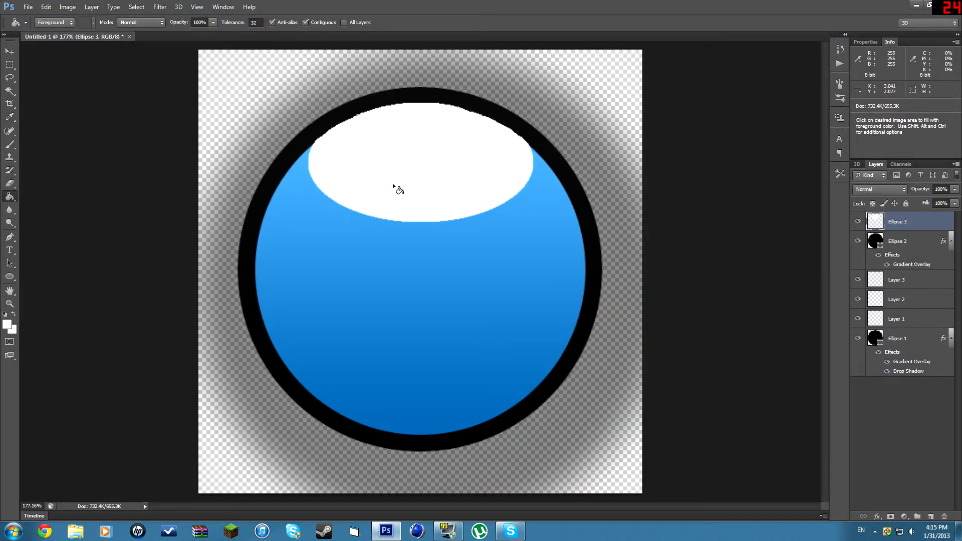
# Add a Gradient Overlay effect to the white Ellipse 3 layer.
pyautogui.click(10, 64)
pyautogui.doubleClick(920, 225)
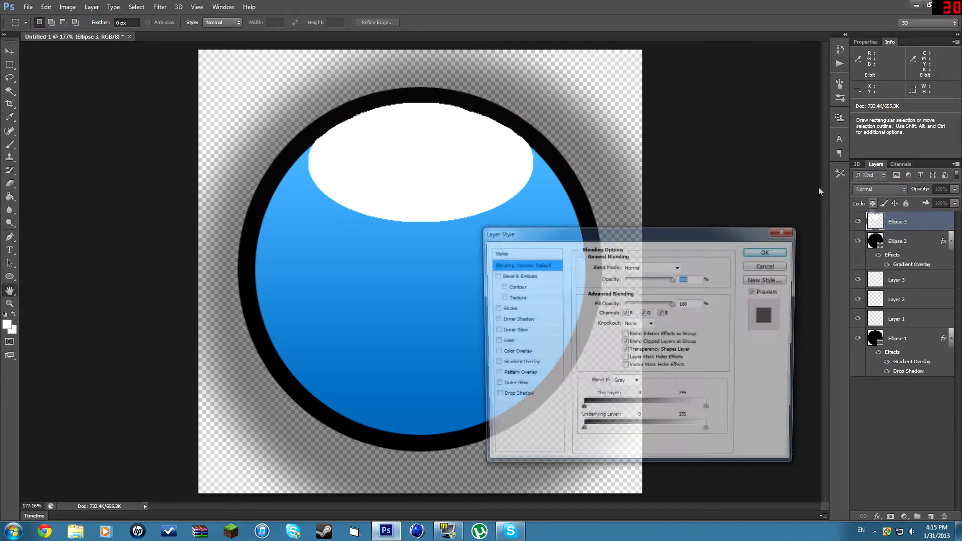
pyautogui.click(512, 365)
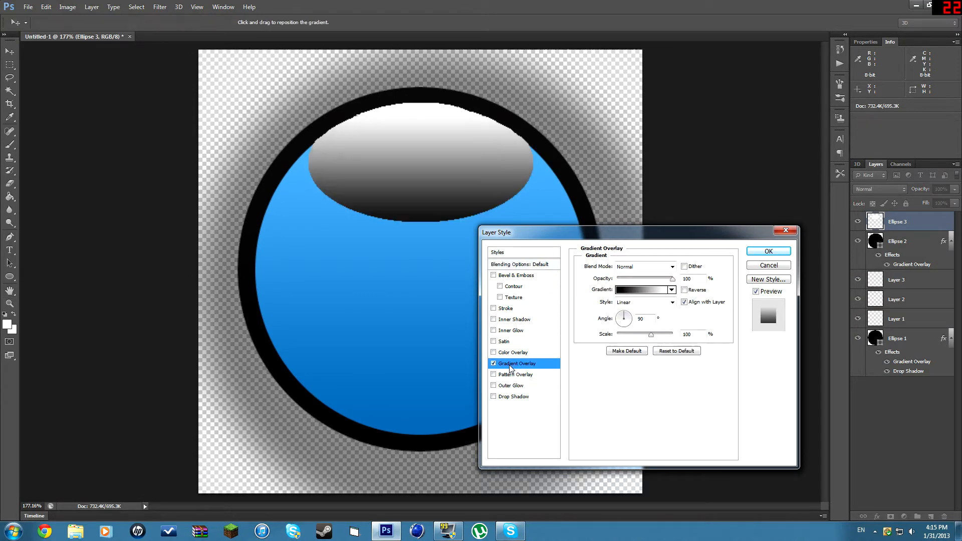
pyautogui.click(625, 294)
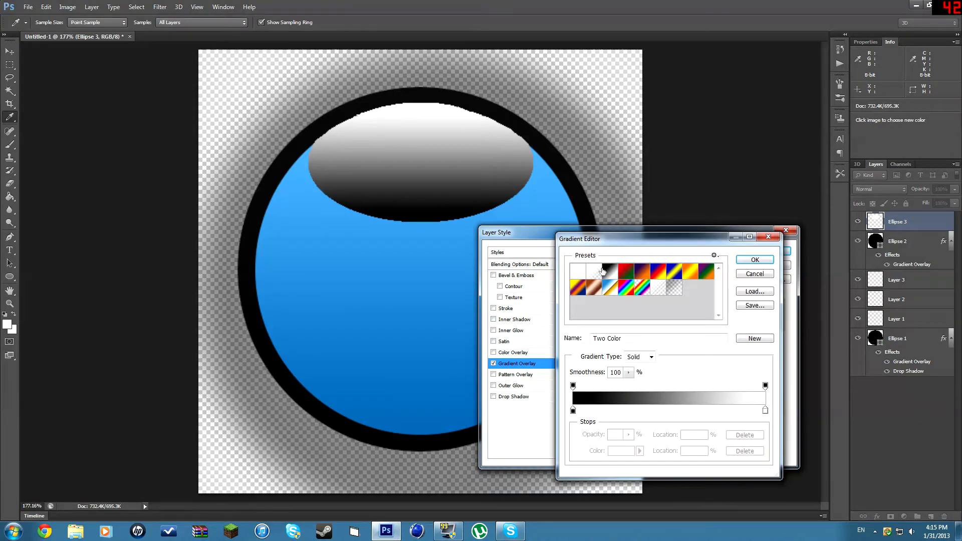
pyautogui.click(594, 271)
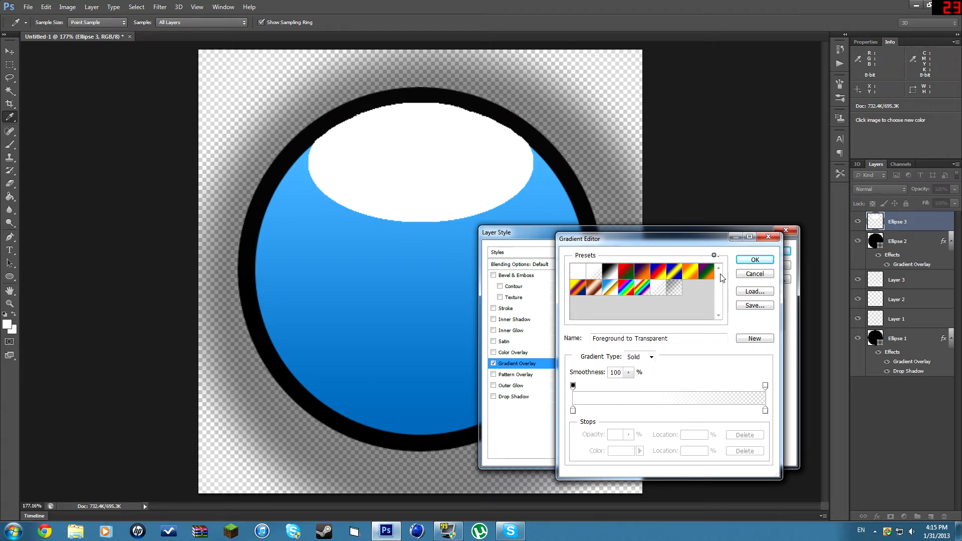
pyautogui.click(755, 275)
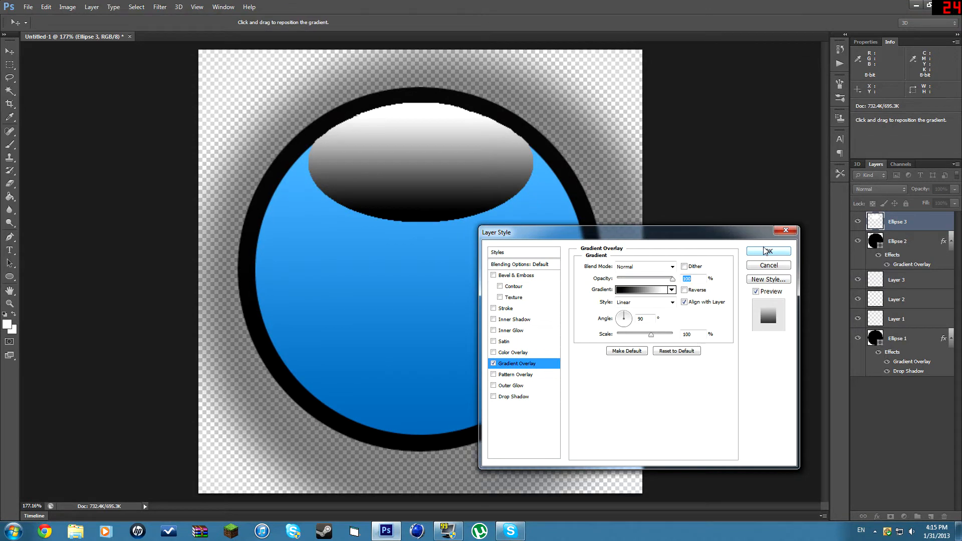
# Recolour the black stop of the overlay's gradient to light grey, about #adadad, leaving the other end white.
pyautogui.click(639, 292)
pyautogui.doubleClick(573, 411)
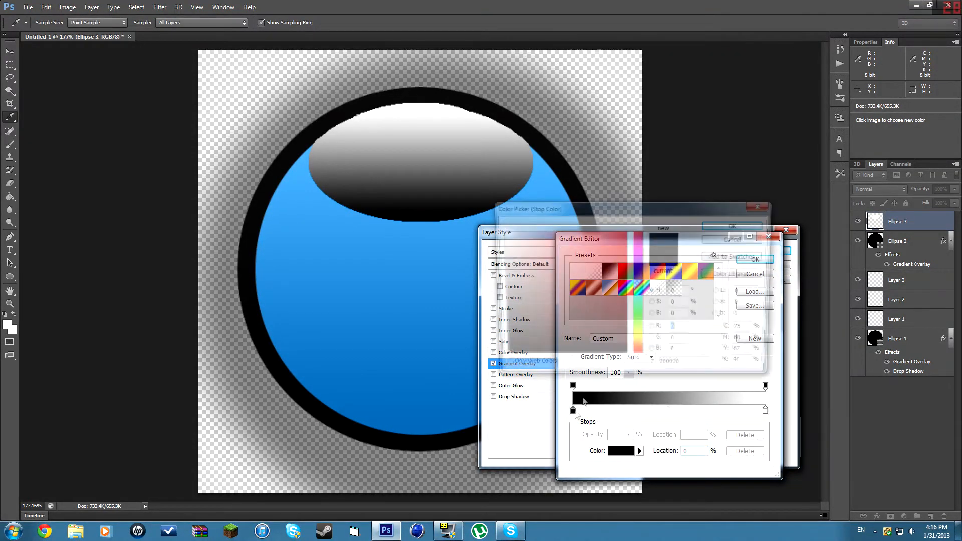
pyautogui.moveTo(502, 257)
pyautogui.mouseDown()
pyautogui.moveTo(481, 259)
pyautogui.moveTo(494, 274)
pyautogui.mouseUp()
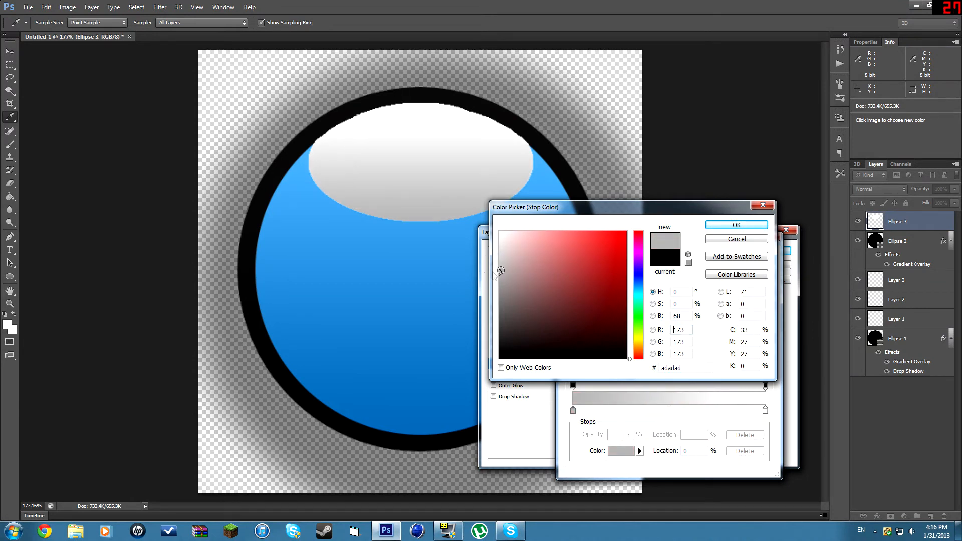
pyautogui.click(736, 225)
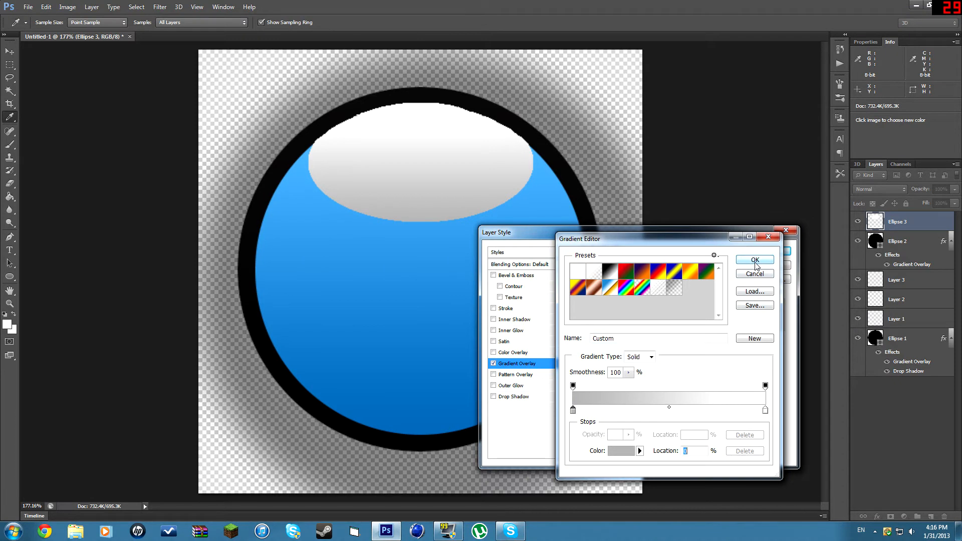
pyautogui.click(755, 260)
# Reverse the gradient overlay so grey is at the ellipse's upper edge, and apply the layer style.
pyautogui.click(688, 292)
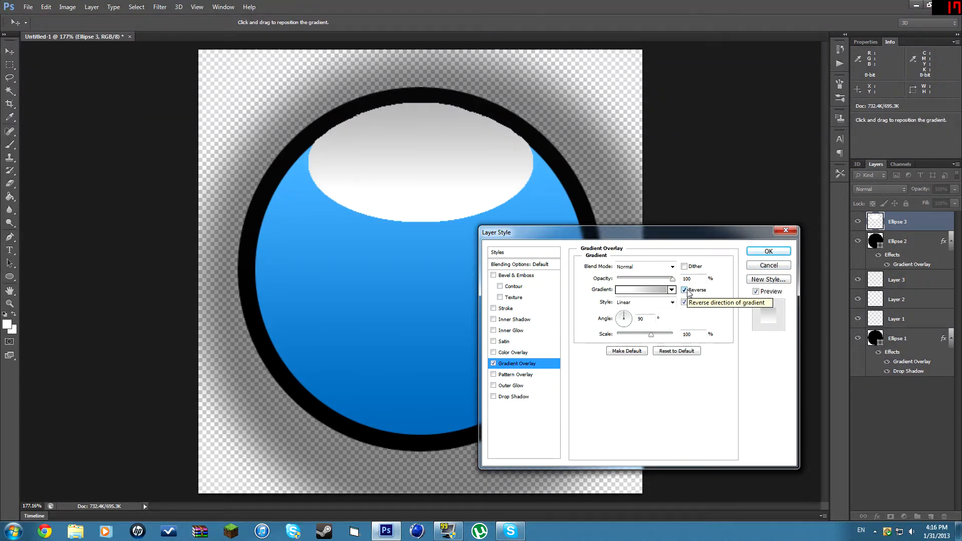
pyautogui.click(685, 290)
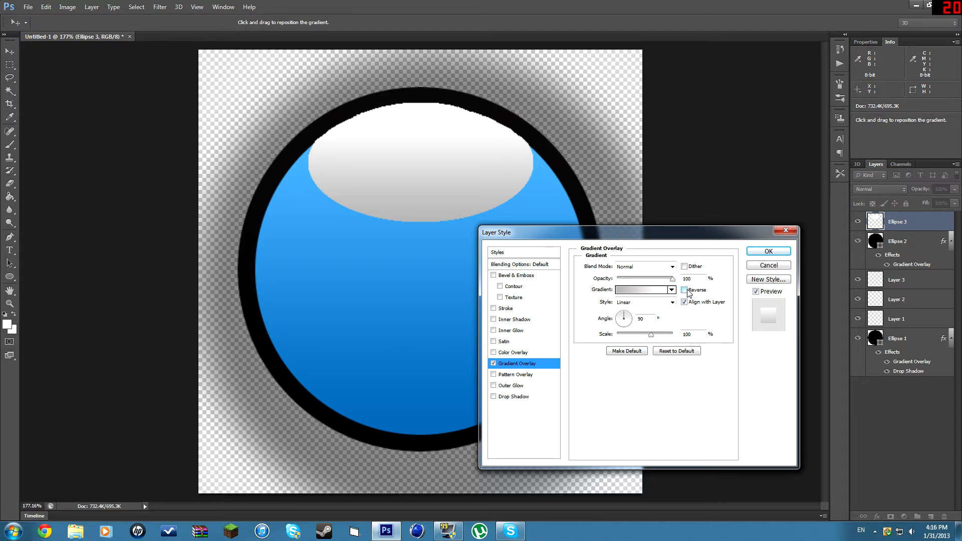
pyautogui.click(686, 290)
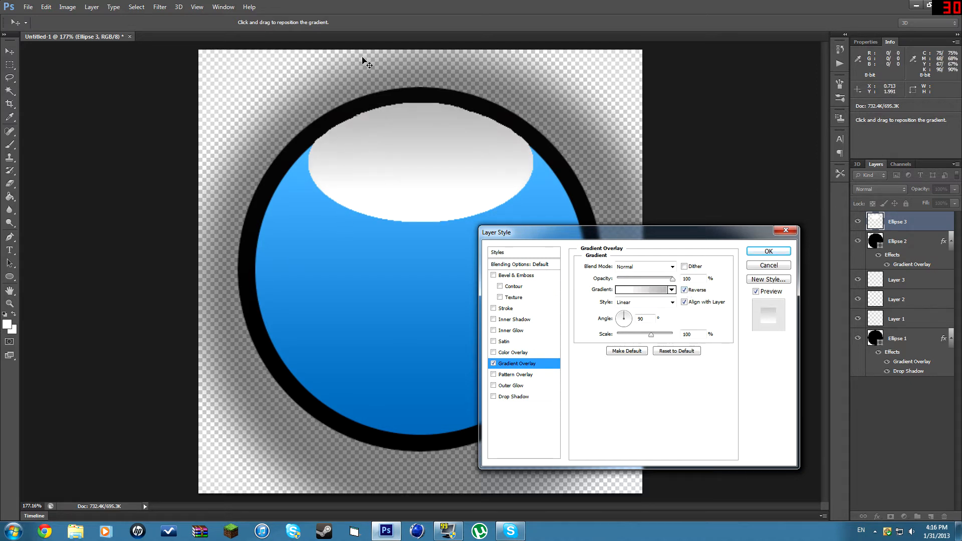
pyautogui.click(768, 251)
# Lower the highlight ellipse's opacity to 21% and erase its remaining overlap along the inner edge of the black rim.
pyautogui.moveTo(955, 190); pyautogui.dragTo(915, 203)
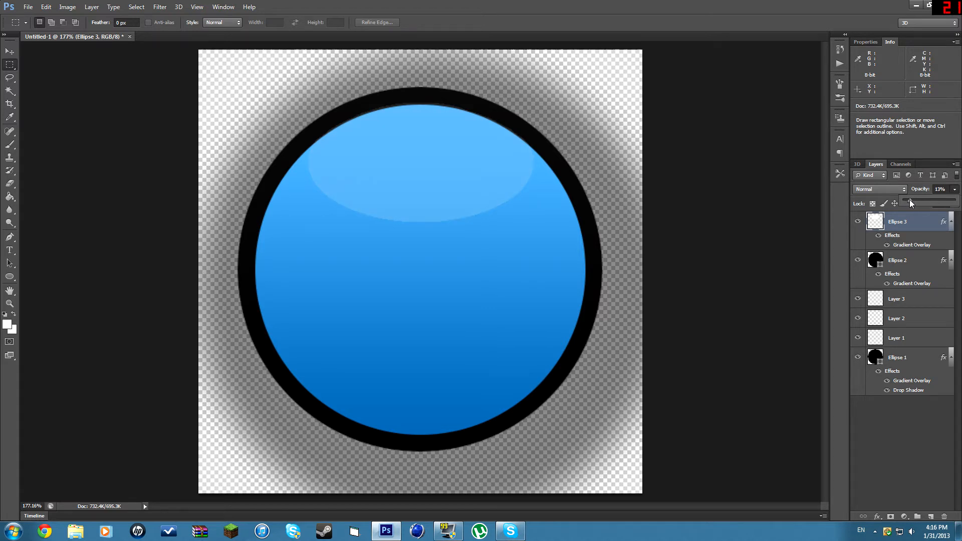
pyautogui.moveTo(913, 203); pyautogui.dragTo(914, 202)
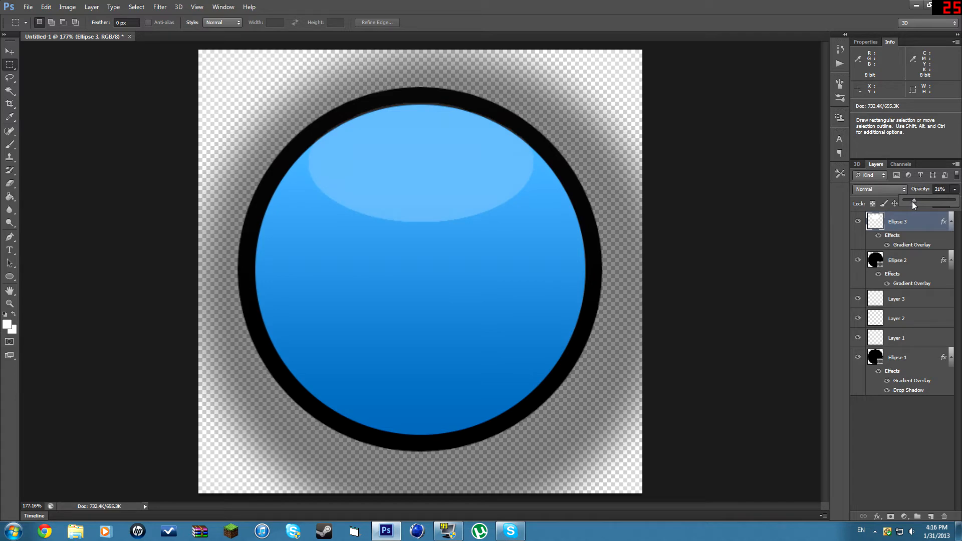
pyautogui.scroll(5, 396, 163)
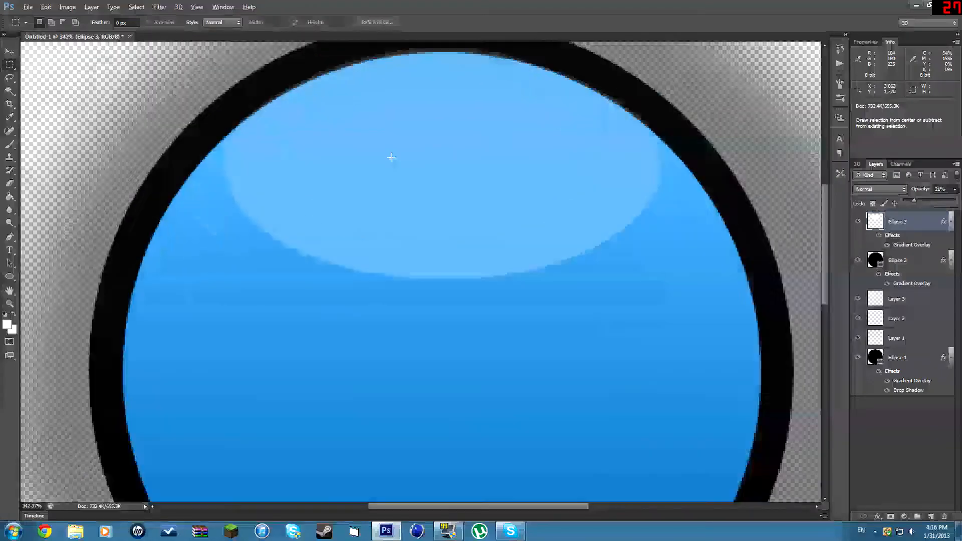
pyautogui.scroll(2, 379, 178)
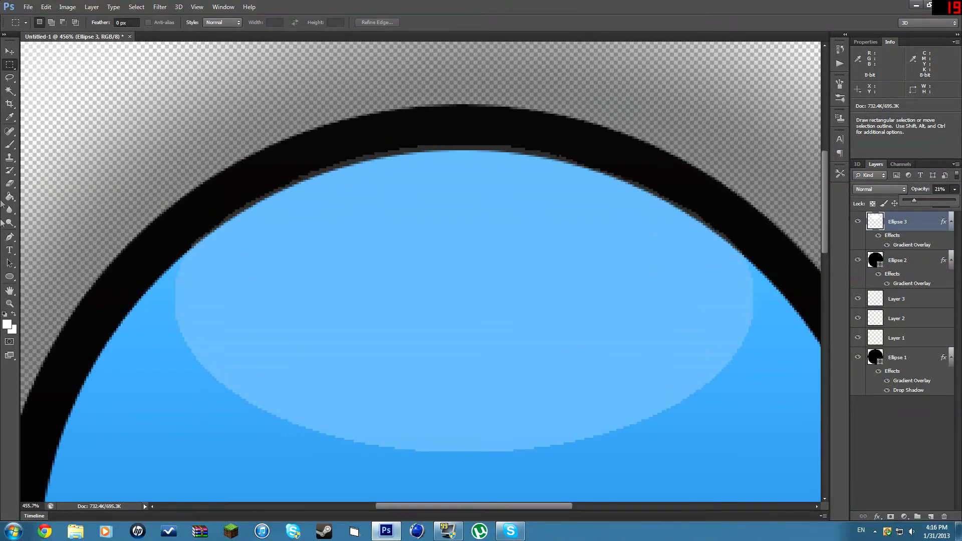
pyautogui.click(10, 183)
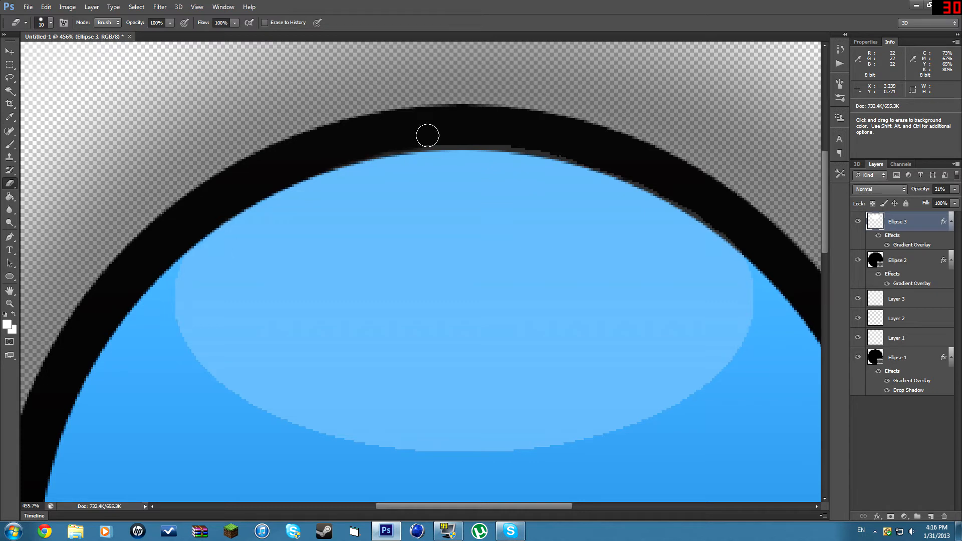
pyautogui.moveTo(344, 152)
pyautogui.mouseDown()
pyautogui.moveTo(433, 137)
pyautogui.moveTo(580, 157)
pyautogui.moveTo(665, 186)
pyautogui.moveTo(750, 250)
pyautogui.mouseUp()
pyautogui.scroll(-4, 483, 250)
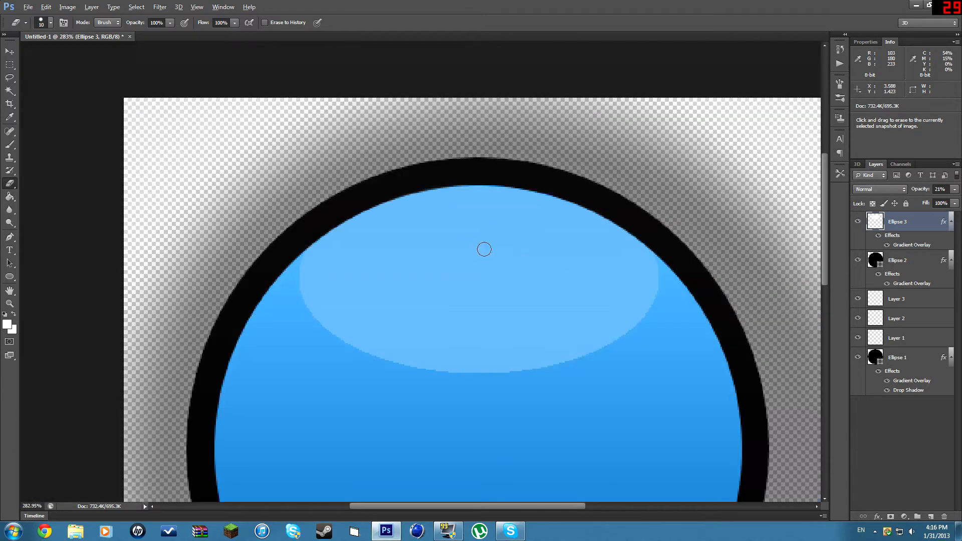
pyautogui.scroll(-3, 474, 261)
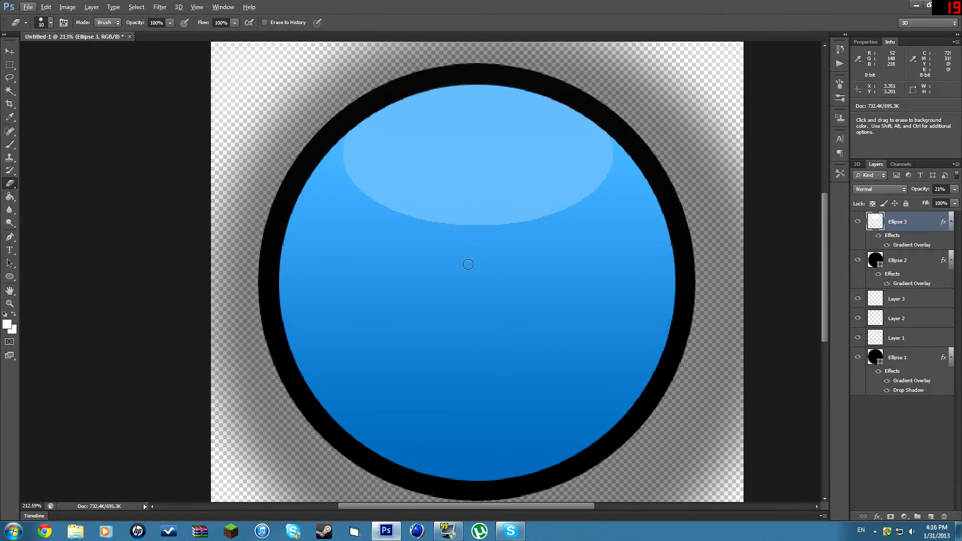
pyautogui.scroll(-1, 467, 262)
pyautogui.scroll(-1, 463, 270)
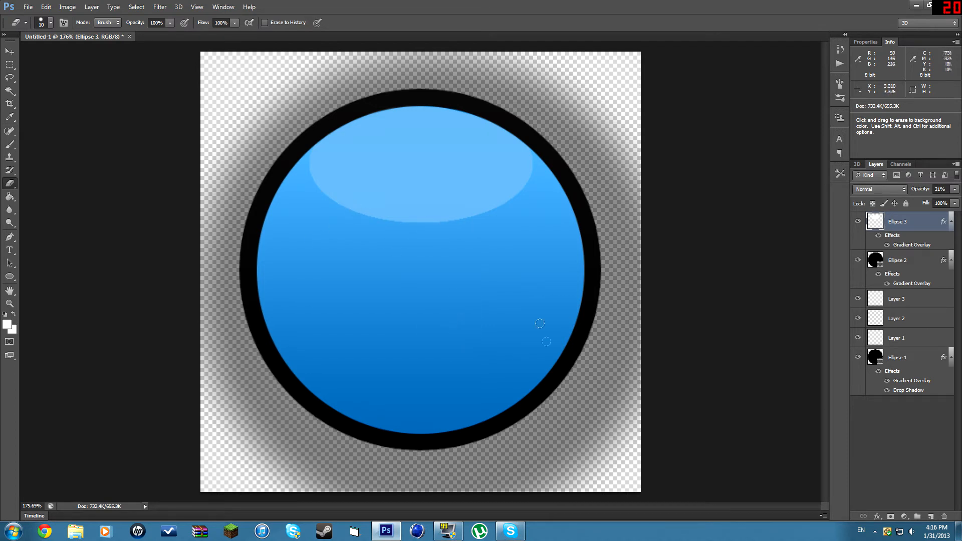
# Draw a tall white ellipse about 138 by 393 px over the button's left side and centre it vertically on the circle.
pyautogui.click(9, 276)
pyautogui.moveTo(250, 119); pyautogui.dragTo(372, 465)
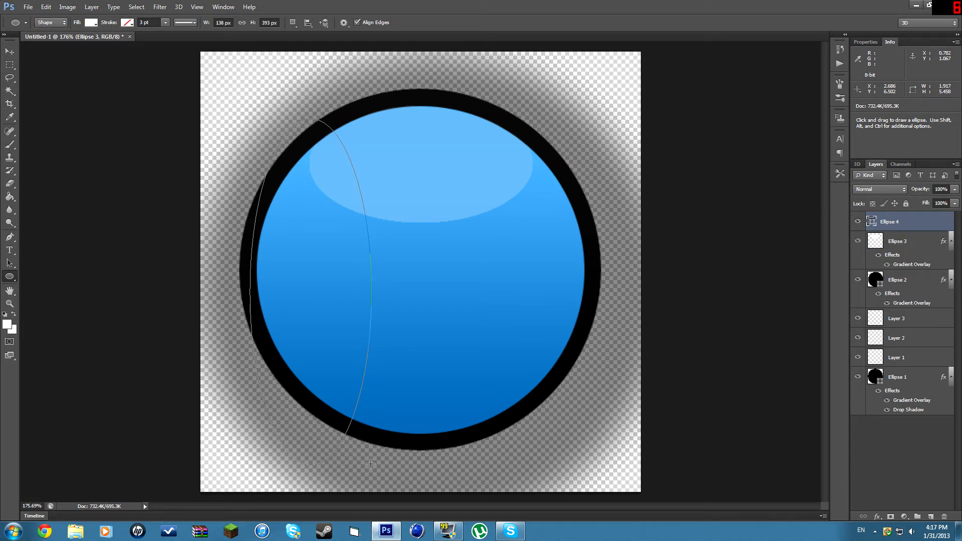
pyautogui.click(9, 50)
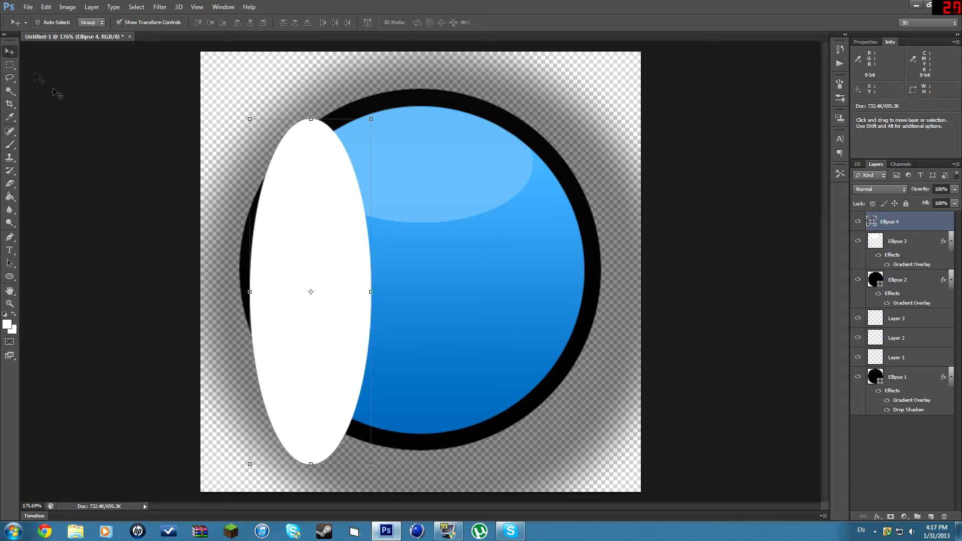
pyautogui.moveTo(291, 236); pyautogui.dragTo(291, 211)
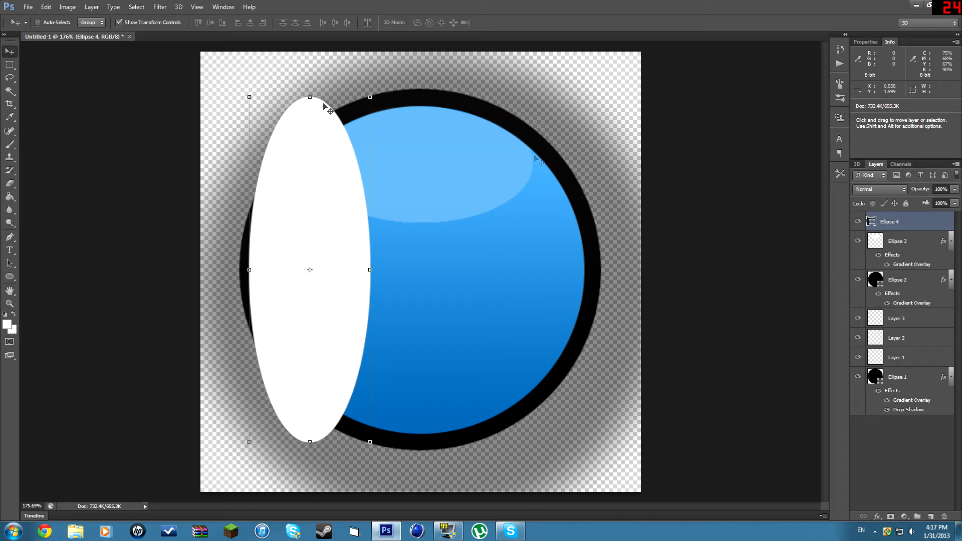
# Lower the tall ellipse layer's opacity to 41%.
pyautogui.click(9, 64)
pyautogui.click(955, 190)
pyautogui.moveTo(955, 200); pyautogui.dragTo(925, 199)
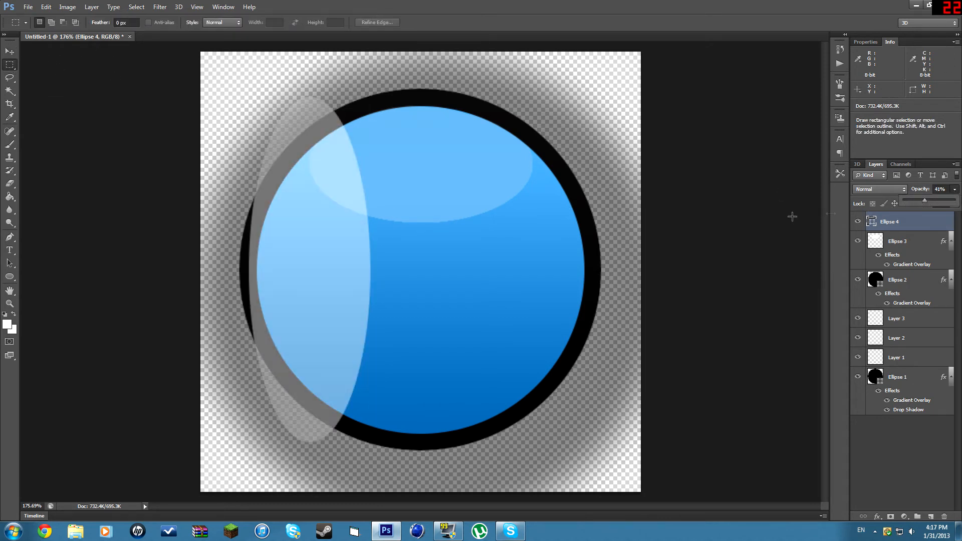
# Rasterize the tall ellipse layer and erase its overlap on the upper-left part of the black rim and outside the button.
pyautogui.keyDown('alt'); pyautogui.scroll(2, 271, 159); pyautogui.keyUp('alt')
pyautogui.moveTo(508, 506); pyautogui.dragTo(456, 506)
pyautogui.click(9, 183)
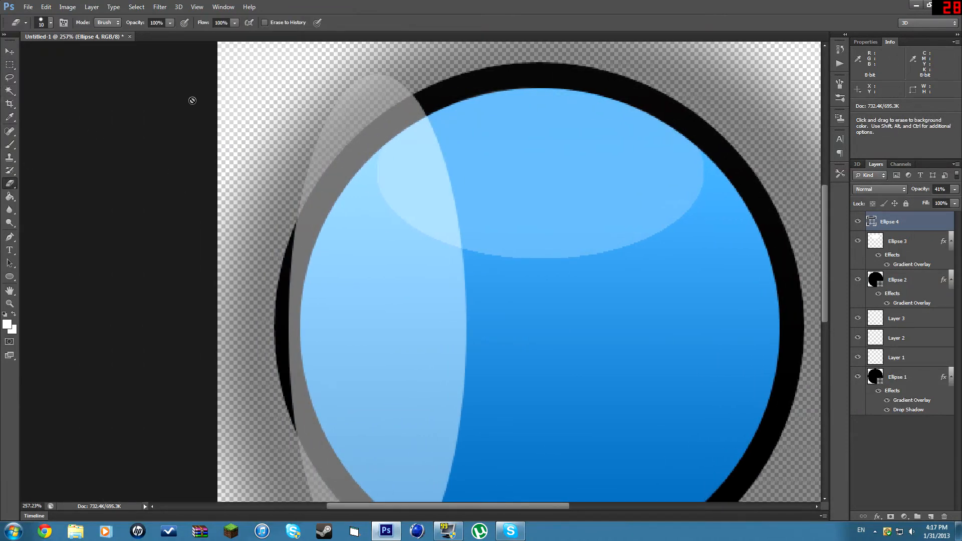
pyautogui.click(396, 99)
pyautogui.click(427, 199)
pyautogui.moveTo(430, 88)
pyautogui.mouseDown()
pyautogui.moveTo(348, 134)
pyautogui.moveTo(417, 69)
pyautogui.moveTo(318, 122)
pyautogui.moveTo(383, 63)
pyautogui.moveTo(328, 112)
pyautogui.moveTo(412, 83)
pyautogui.moveTo(328, 166)
pyautogui.moveTo(331, 123)
pyautogui.moveTo(275, 216)
pyautogui.moveTo(322, 160)
pyautogui.moveTo(295, 206)
pyautogui.moveTo(281, 271)
pyautogui.moveTo(320, 195)
pyautogui.moveTo(425, 95)
pyautogui.moveTo(419, 113)
pyautogui.moveTo(394, 112)
pyautogui.moveTo(347, 142)
pyautogui.moveTo(331, 159)
pyautogui.moveTo(398, 121)
pyautogui.moveTo(366, 134)
pyautogui.moveTo(312, 195)
pyautogui.mouseUp()
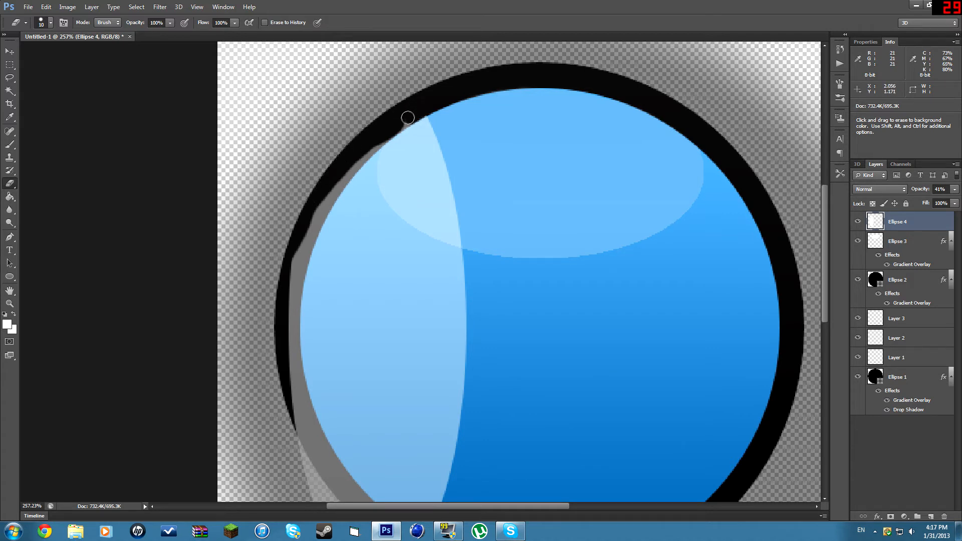
pyautogui.moveTo(394, 130)
pyautogui.mouseDown()
pyautogui.moveTo(366, 153)
pyautogui.moveTo(374, 147)
pyautogui.mouseUp()
# Erase the tall ellipse's overlap outside the button and across the left and lower-left parts of the black rim.
pyautogui.scroll(-5, 371, 251)
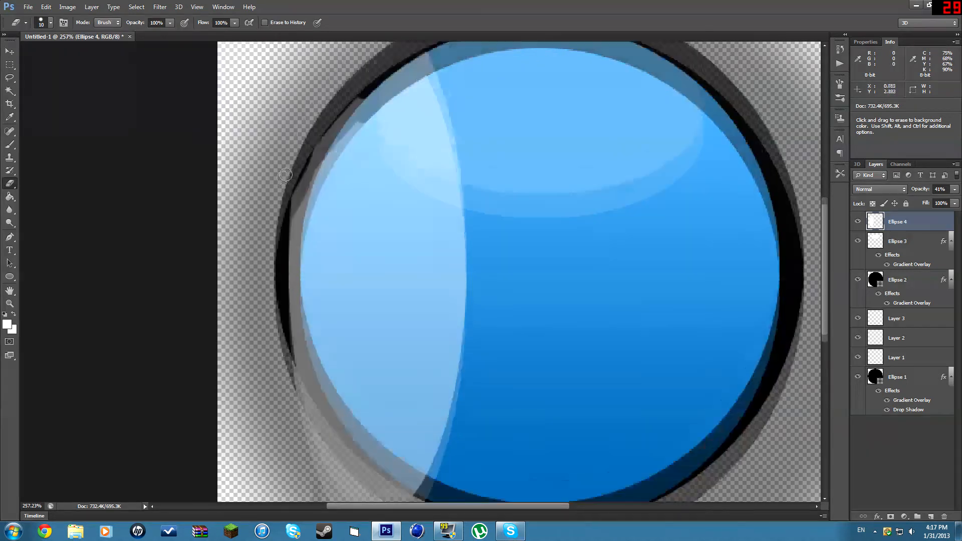
pyautogui.moveTo(336, 407)
pyautogui.mouseDown()
pyautogui.moveTo(381, 430)
pyautogui.moveTo(362, 406)
pyautogui.moveTo(380, 412)
pyautogui.moveTo(317, 363)
pyautogui.moveTo(404, 426)
pyautogui.moveTo(317, 356)
pyautogui.moveTo(418, 419)
pyautogui.moveTo(301, 321)
pyautogui.mouseUp()
pyautogui.moveTo(275, 196)
pyautogui.mouseDown()
pyautogui.moveTo(313, 293)
pyautogui.moveTo(344, 335)
pyautogui.moveTo(427, 401)
pyautogui.moveTo(344, 355)
pyautogui.moveTo(301, 306)
pyautogui.moveTo(290, 247)
pyautogui.moveTo(302, 296)
pyautogui.moveTo(345, 357)
pyautogui.mouseUp()
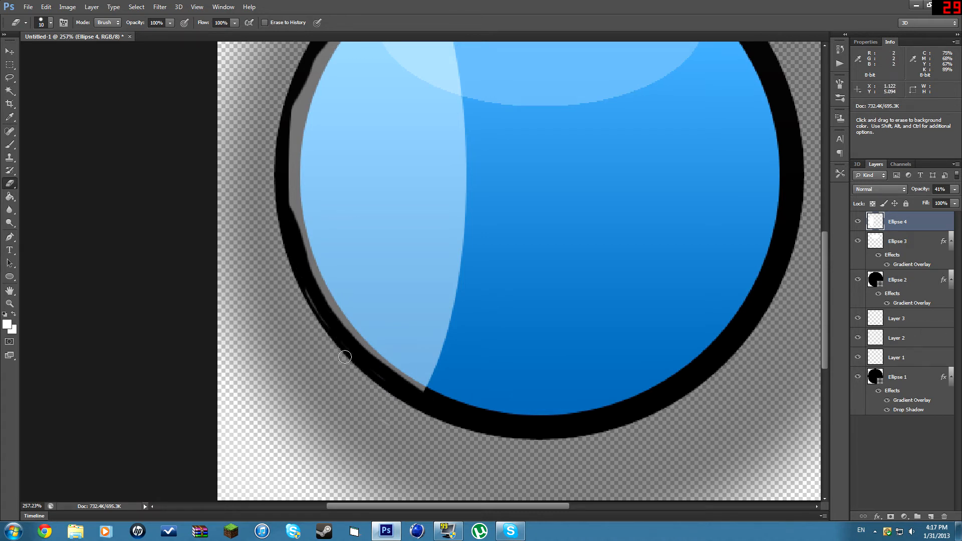
pyautogui.moveTo(388, 389)
pyautogui.mouseDown()
pyautogui.moveTo(321, 321)
pyautogui.moveTo(270, 234)
pyautogui.moveTo(275, 210)
pyautogui.moveTo(278, 275)
pyautogui.moveTo(285, 292)
pyautogui.moveTo(291, 138)
pyautogui.mouseUp()
pyautogui.scroll(3, 273, 215)
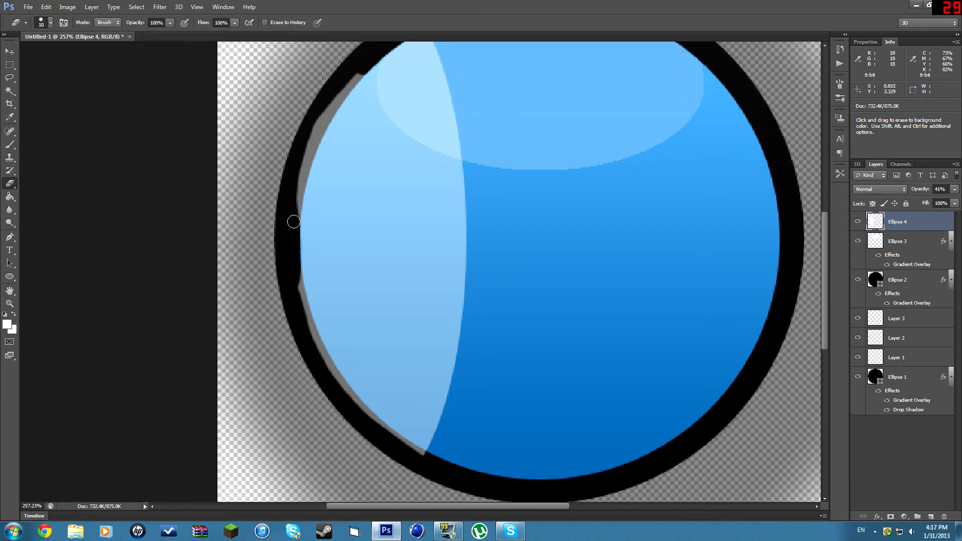
# Erase the thin remains of the tall ellipse along the inner edge of the rim's left half.
pyautogui.scroll(2, 294, 221)
pyautogui.moveTo(356, 116)
pyautogui.mouseDown()
pyautogui.moveTo(314, 173)
pyautogui.moveTo(298, 241)
pyautogui.mouseUp()
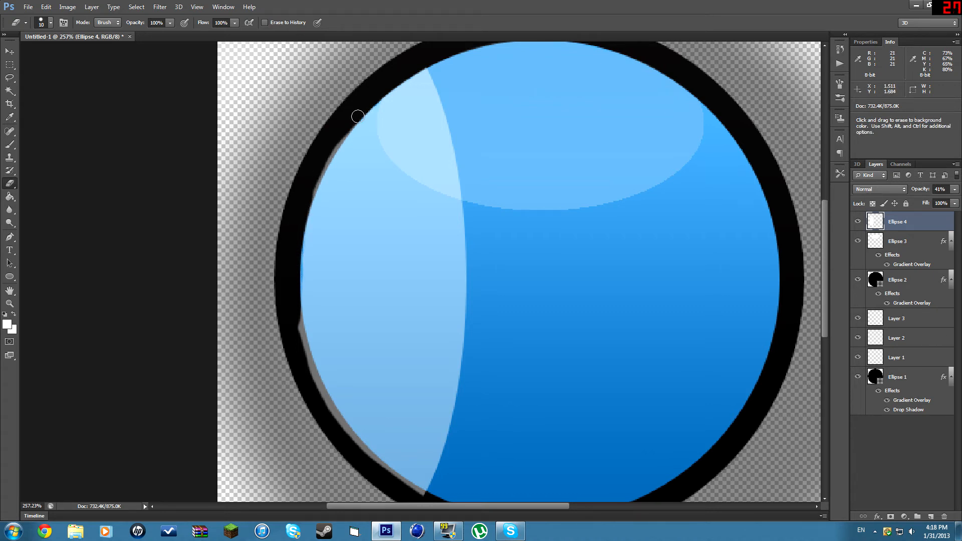
pyautogui.moveTo(350, 123)
pyautogui.mouseDown()
pyautogui.moveTo(303, 214)
pyautogui.moveTo(333, 140)
pyautogui.mouseUp()
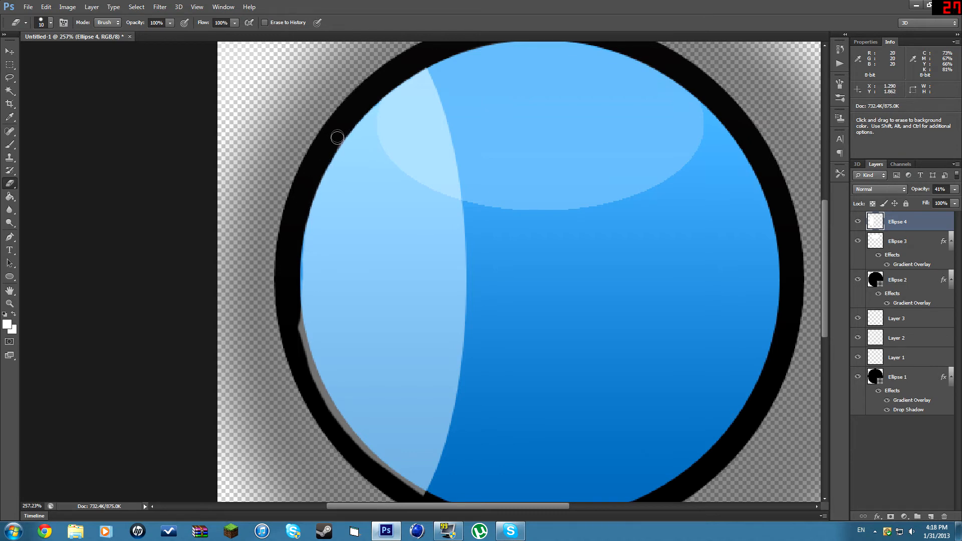
pyautogui.scroll(-3, 301, 216)
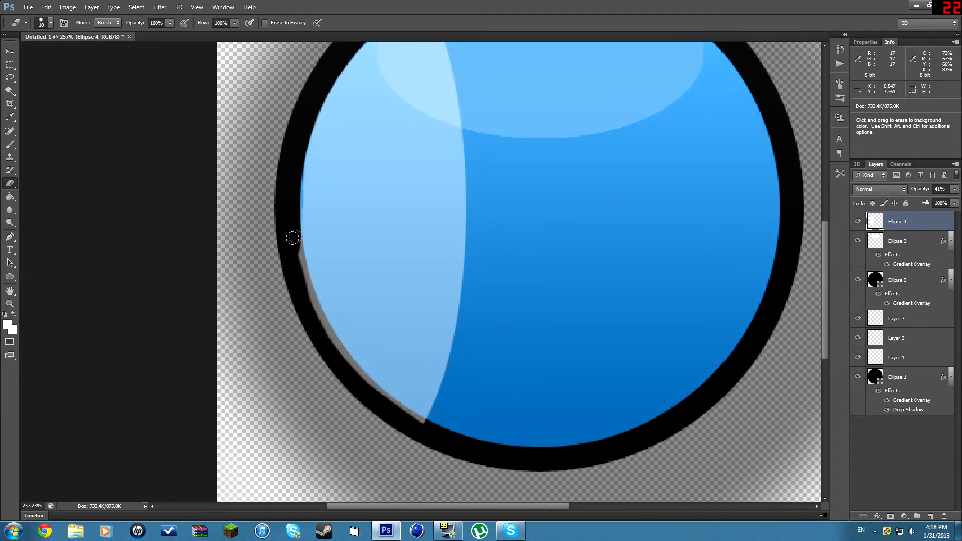
pyautogui.moveTo(294, 238)
pyautogui.mouseDown()
pyautogui.moveTo(318, 330)
pyautogui.moveTo(294, 240)
pyautogui.moveTo(295, 269)
pyautogui.moveTo(349, 366)
pyautogui.mouseUp()
pyautogui.scroll(-2, 330, 350)
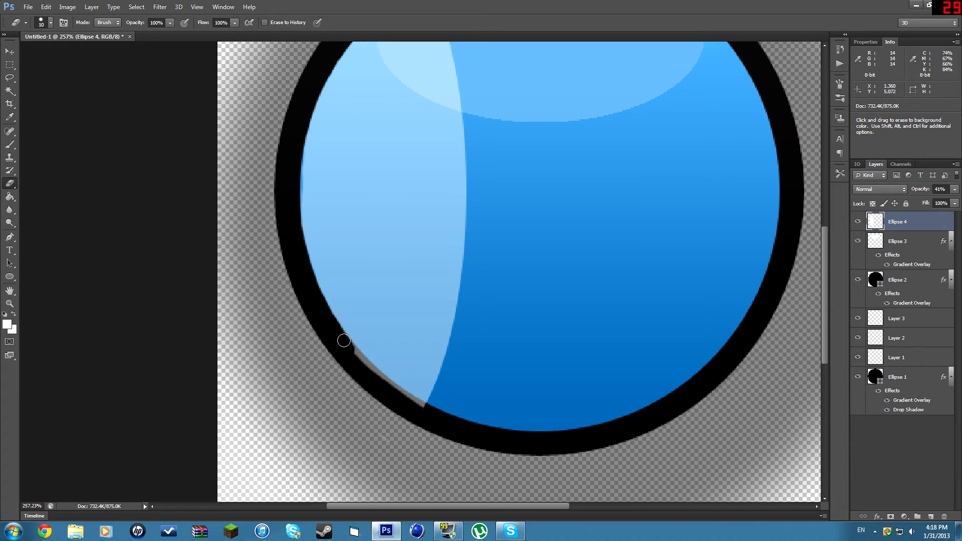
pyautogui.moveTo(367, 370)
pyautogui.mouseDown()
pyautogui.moveTo(427, 405)
pyautogui.moveTo(410, 402)
pyautogui.mouseUp()
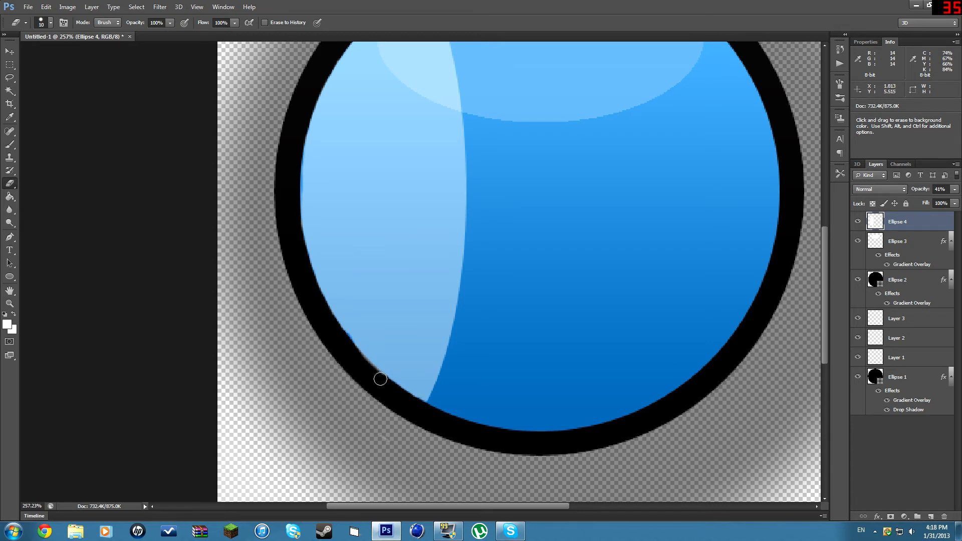
pyautogui.scroll(-2, 331, 336)
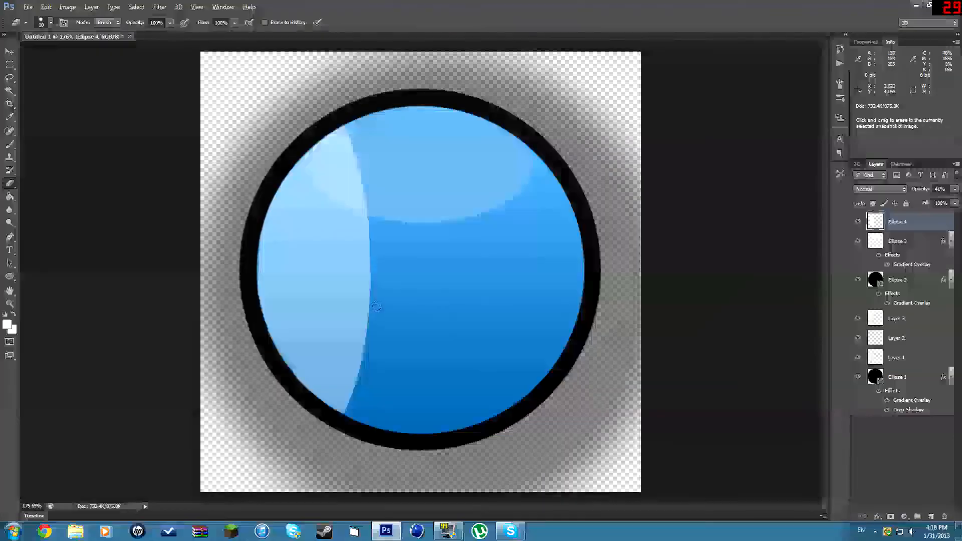
# Lower the tall ellipse layer's opacity to 13%.
pyautogui.click(956, 190)
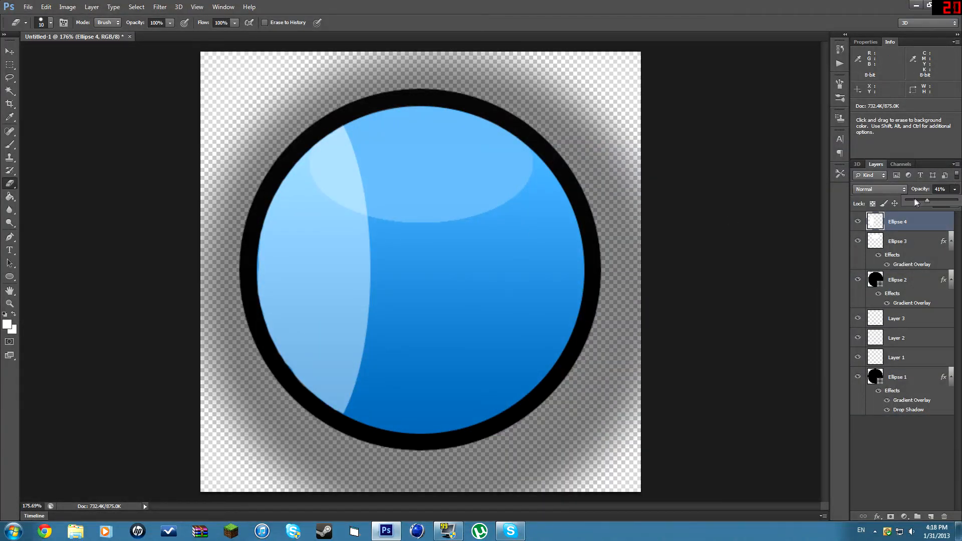
pyautogui.moveTo(916, 199); pyautogui.dragTo(911, 200)
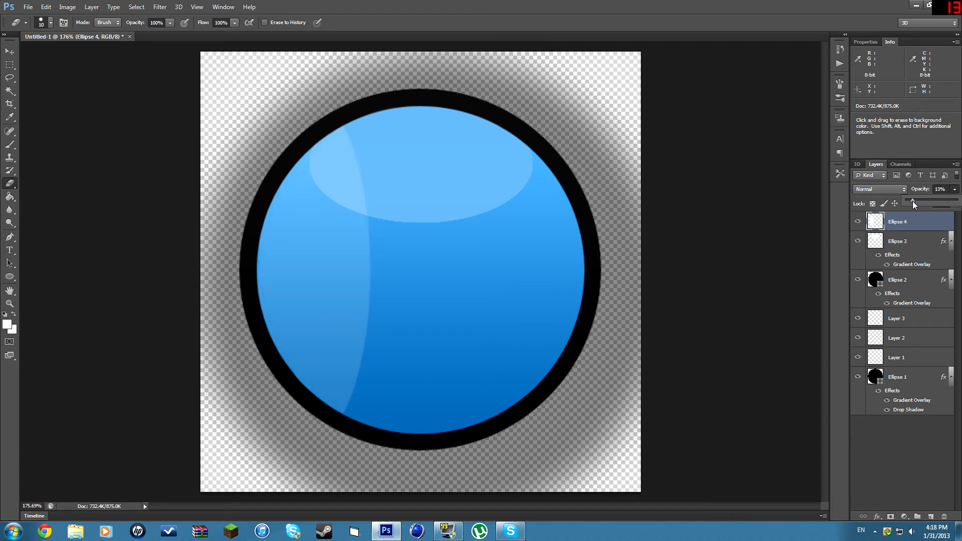
pyautogui.click(956, 189)
# Try an opacity of 13% on the upper highlight ellipse, matching the tall ellipse.
pyautogui.click(919, 243)
pyautogui.click(955, 190)
pyautogui.moveTo(922, 198); pyautogui.dragTo(920, 198)
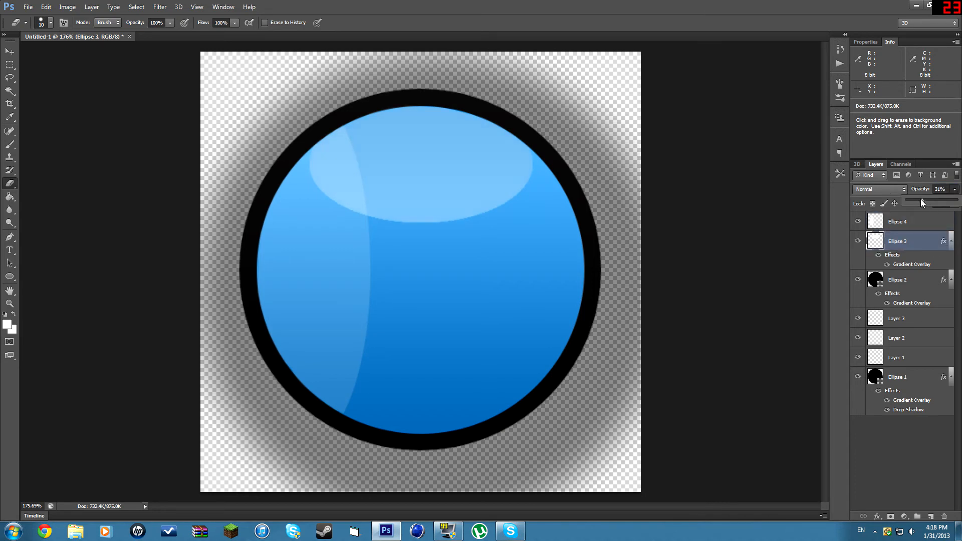
pyautogui.moveTo(920, 203); pyautogui.dragTo(915, 201)
pyautogui.click(956, 190)
pyautogui.click(938, 222)
pyautogui.click(954, 190)
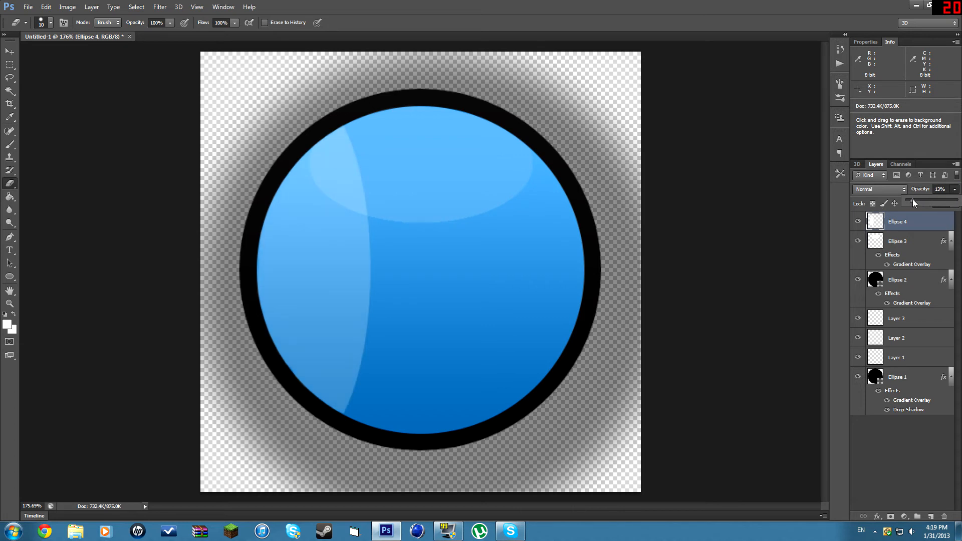
# Raise the upper highlight ellipse's opacity and step back through the history to settle on 23%.
pyautogui.click(916, 240)
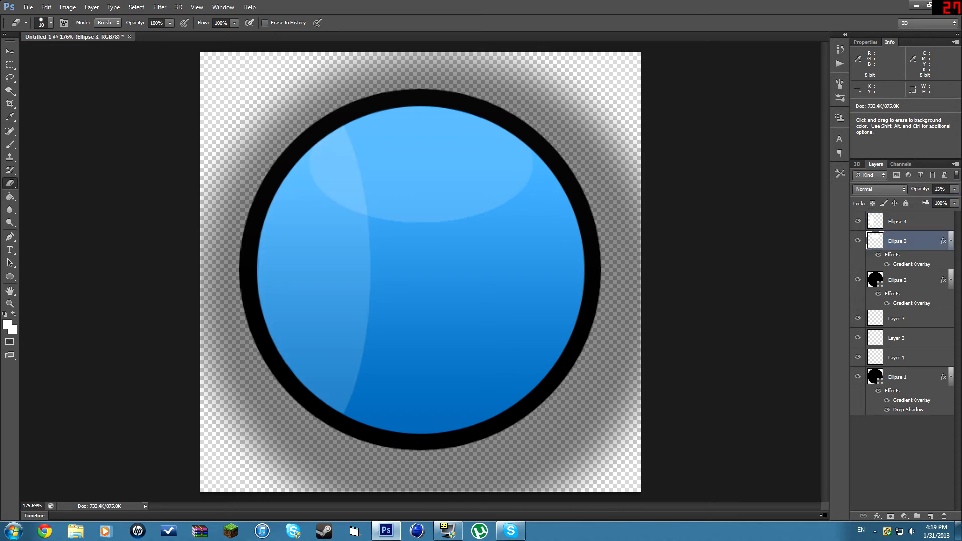
pyautogui.moveTo(917, 199); pyautogui.dragTo(919, 199)
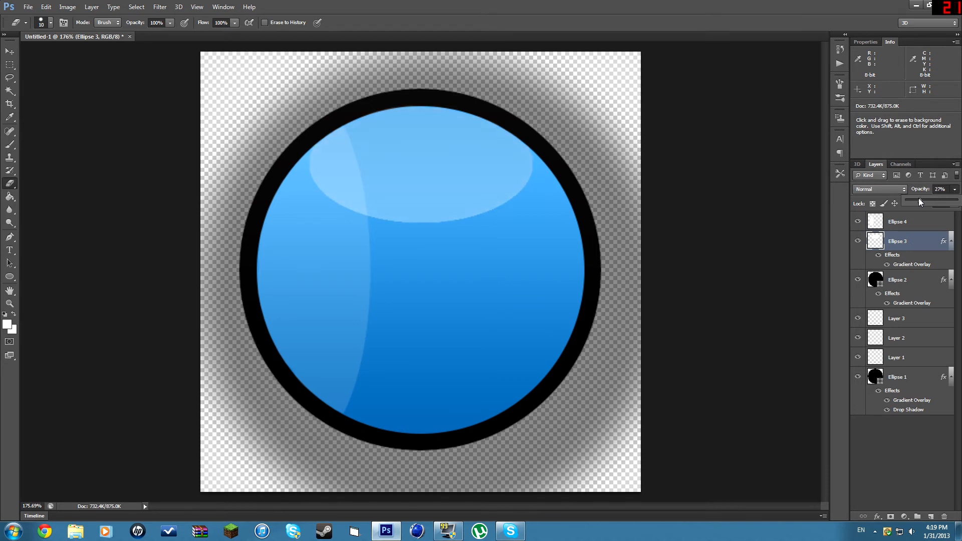
pyautogui.click(955, 192)
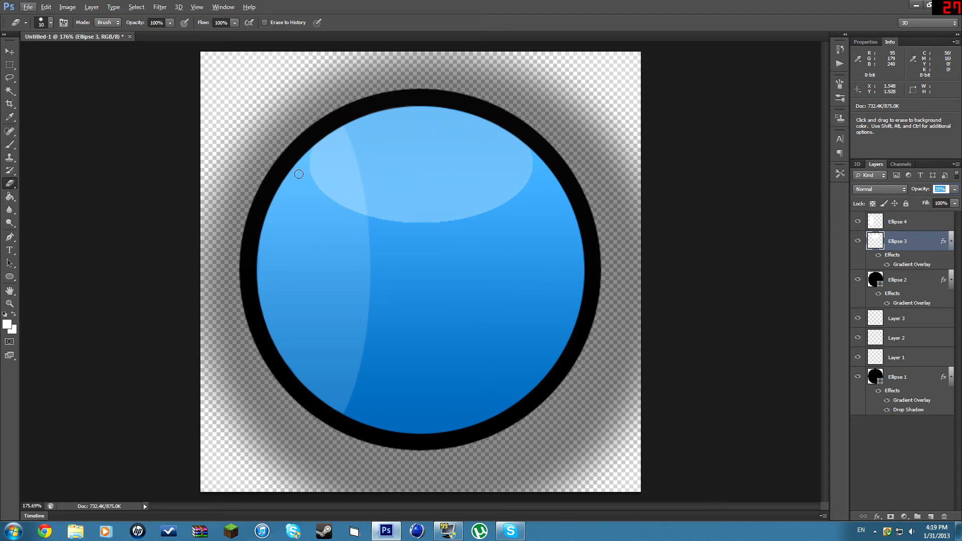
pyautogui.hotkey('ctrl', 'alt', 'z')
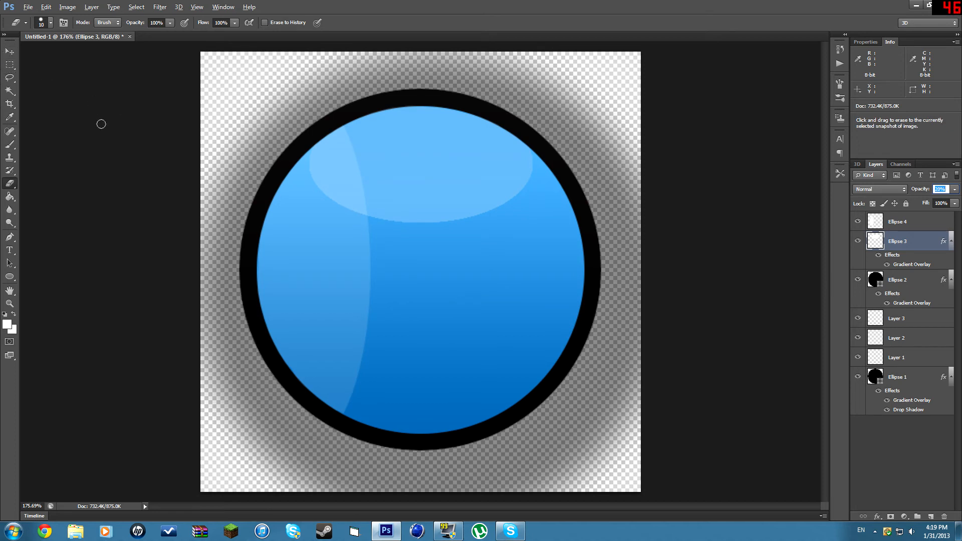
pyautogui.click(10, 52)
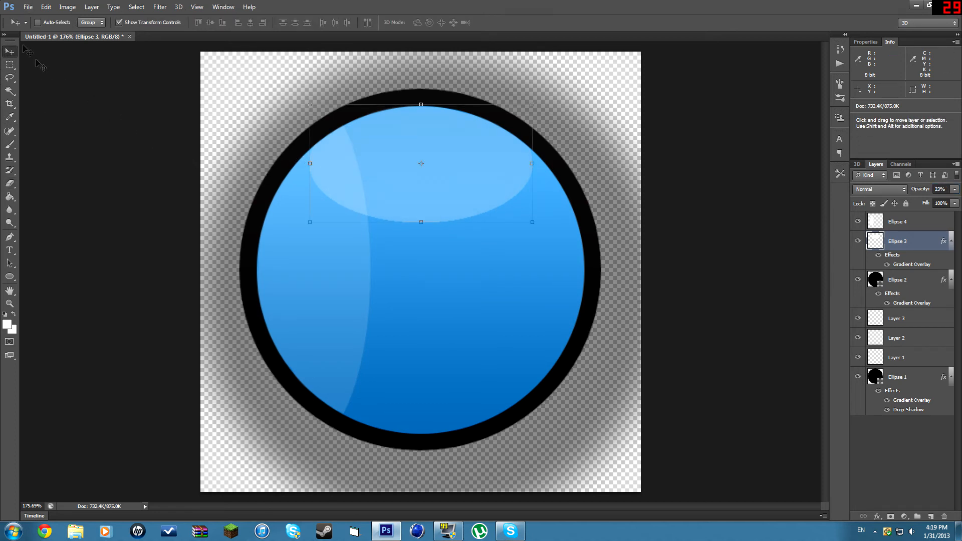
pyautogui.click(10, 65)
pyautogui.scroll(-8, 99, 162)
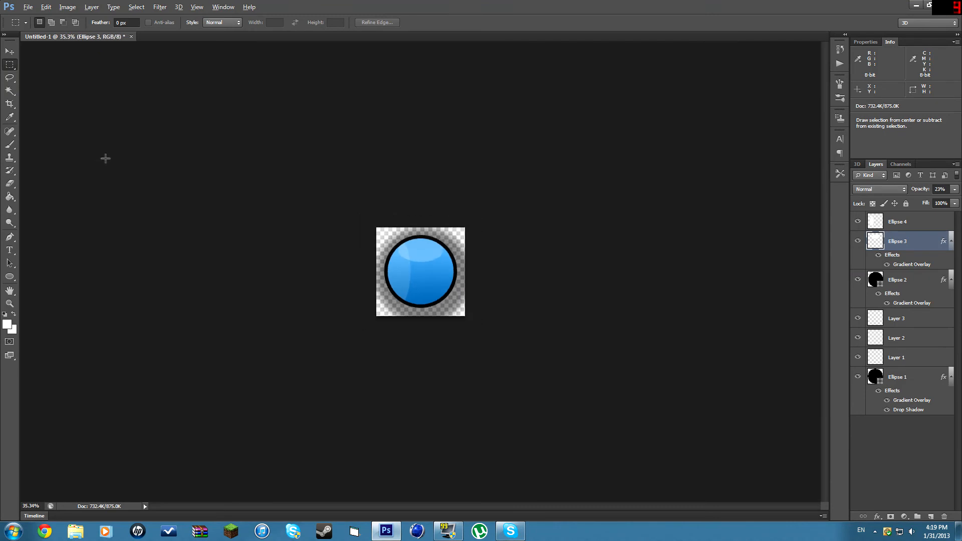
pyautogui.click(106, 158)
pyautogui.scroll(6, 178, 240)
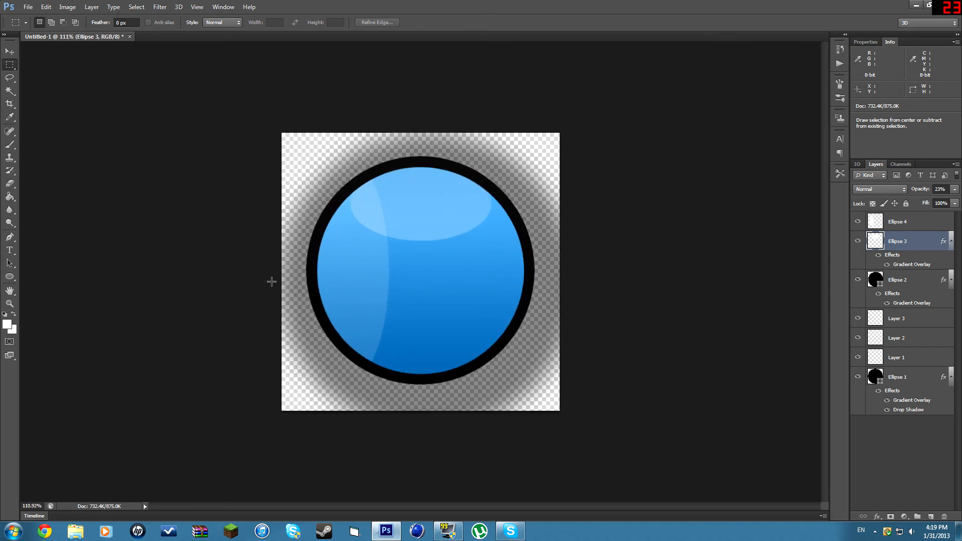
pyautogui.scroll(1, 281, 264)
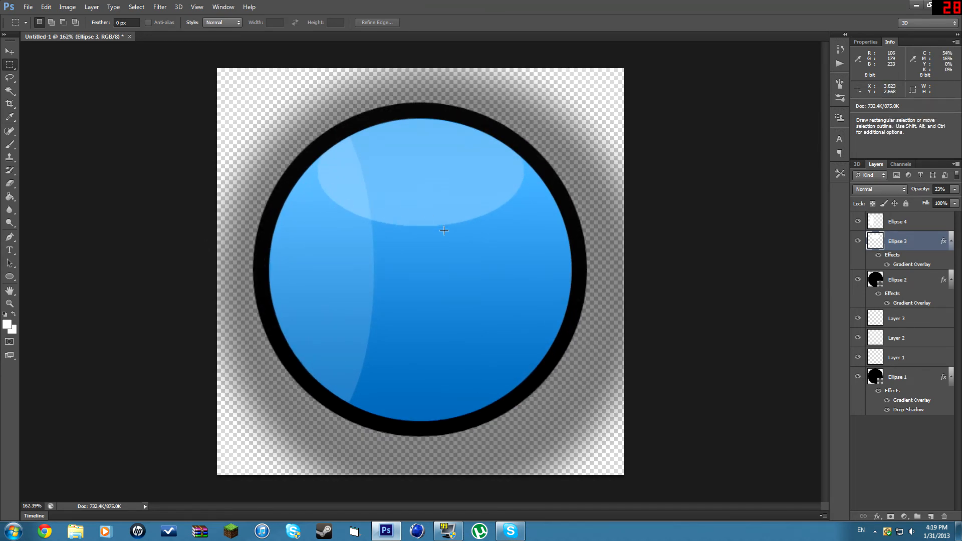
# Add the letter H in white 72 pt Impact text on the button's blue face.
pyautogui.click(10, 250)
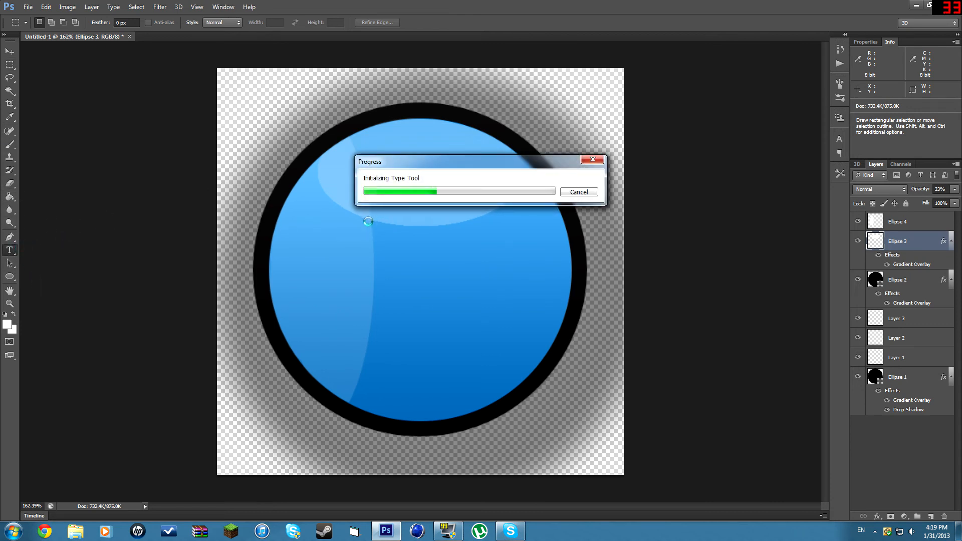
pyautogui.click(360, 249)
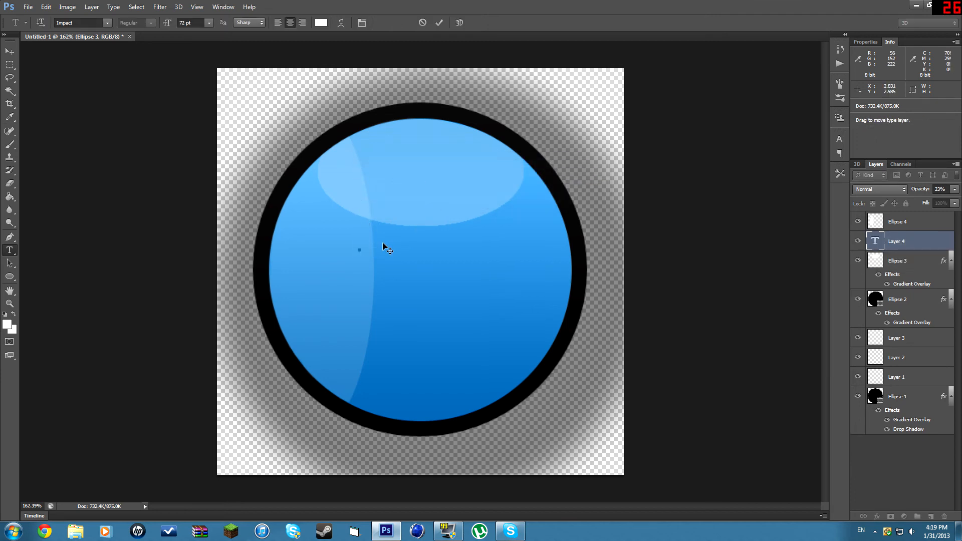
pyautogui.write('H')
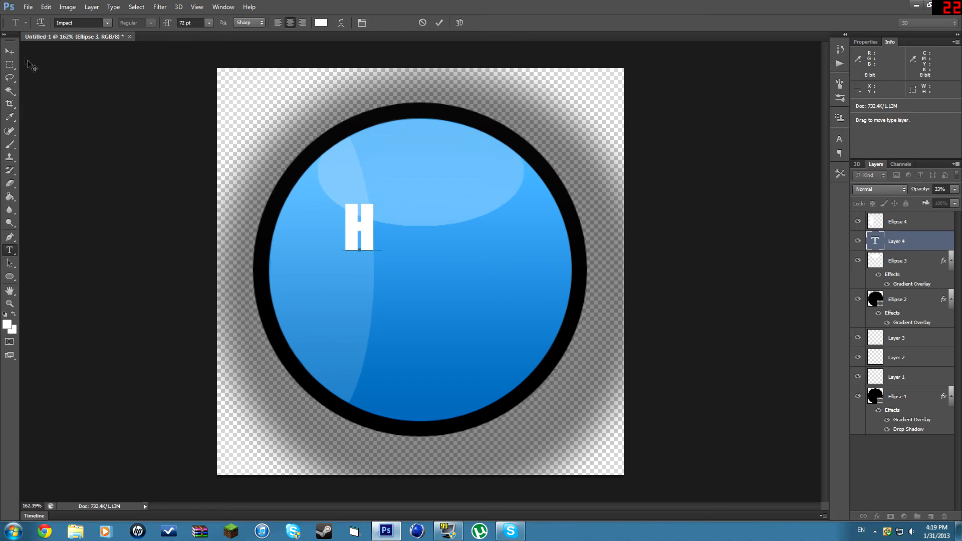
pyautogui.hotkey('ctrl', 'Return')
# Scale the H to about 545% width and 378% height, centre it on the button, and apply the transformation.
pyautogui.hotkey('ctrl', 't')
pyautogui.moveTo(364, 213); pyautogui.dragTo(353, 168)
pyautogui.moveTo(366, 207); pyautogui.dragTo(611, 408)
pyautogui.moveTo(612, 257); pyautogui.dragTo(483, 256)
pyautogui.moveTo(419, 245); pyautogui.dragTo(422, 270)
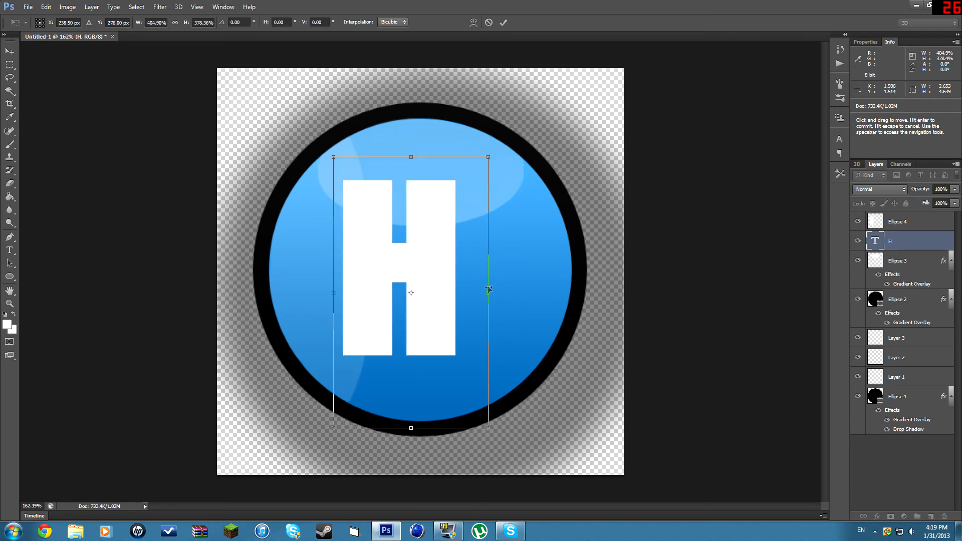
pyautogui.moveTo(488, 286); pyautogui.dragTo(542, 285)
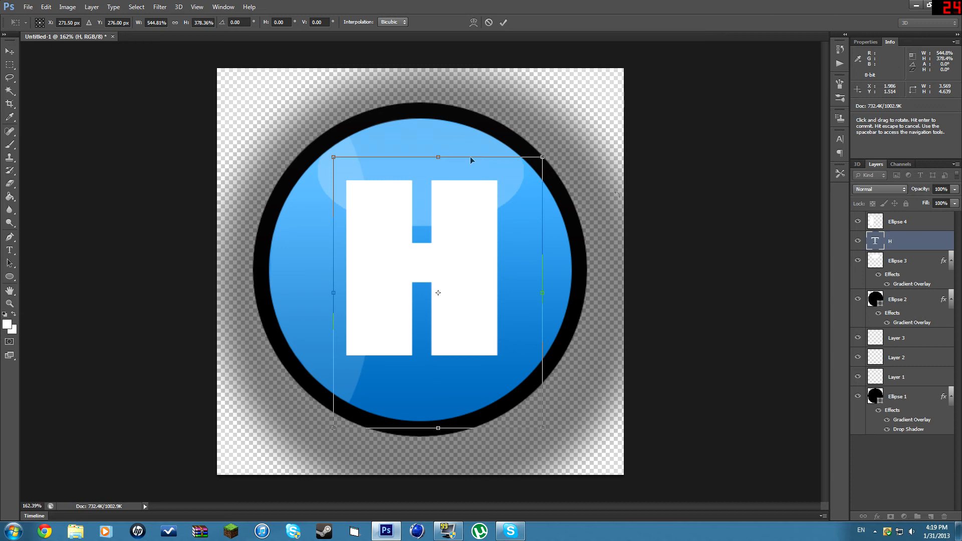
pyautogui.click(9, 51)
pyautogui.click(410, 199)
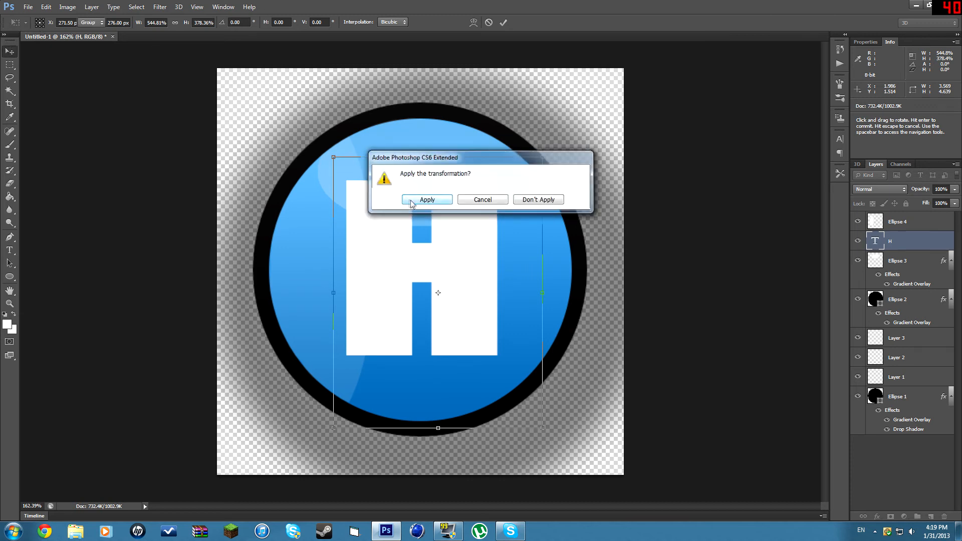
# Change the font of the H to BatmanForeverAlternate.
pyautogui.doubleClick(876, 241)
pyautogui.click(107, 22)
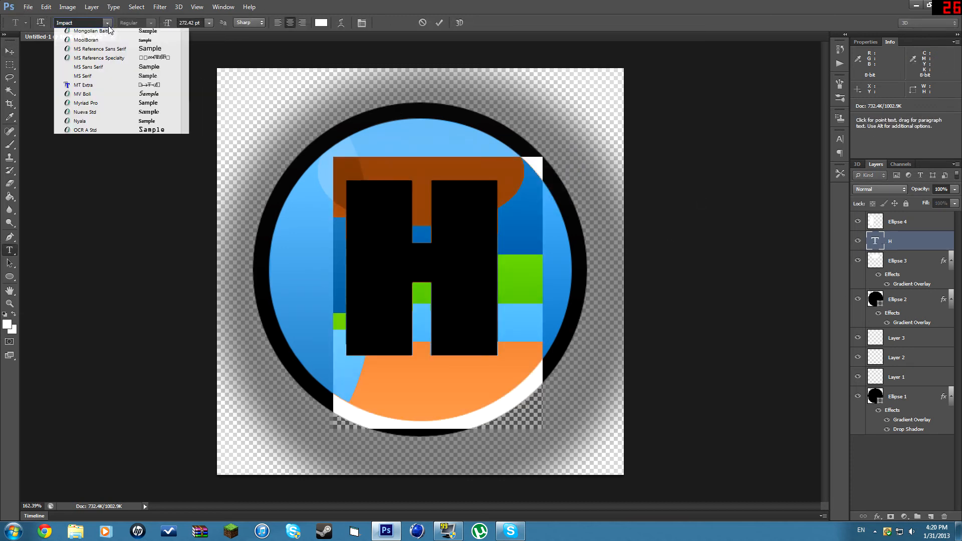
pyautogui.moveTo(186, 162); pyautogui.dragTo(188, 36)
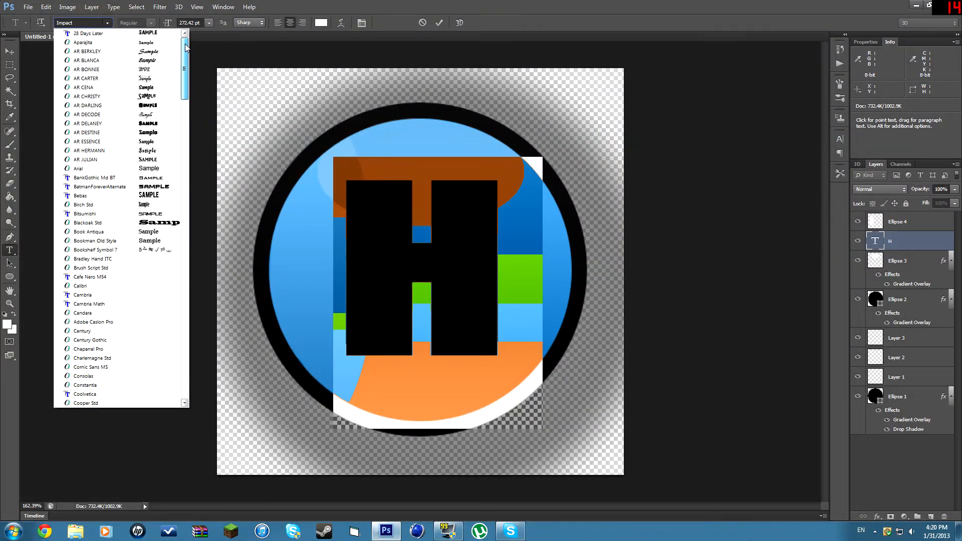
pyautogui.click(155, 190)
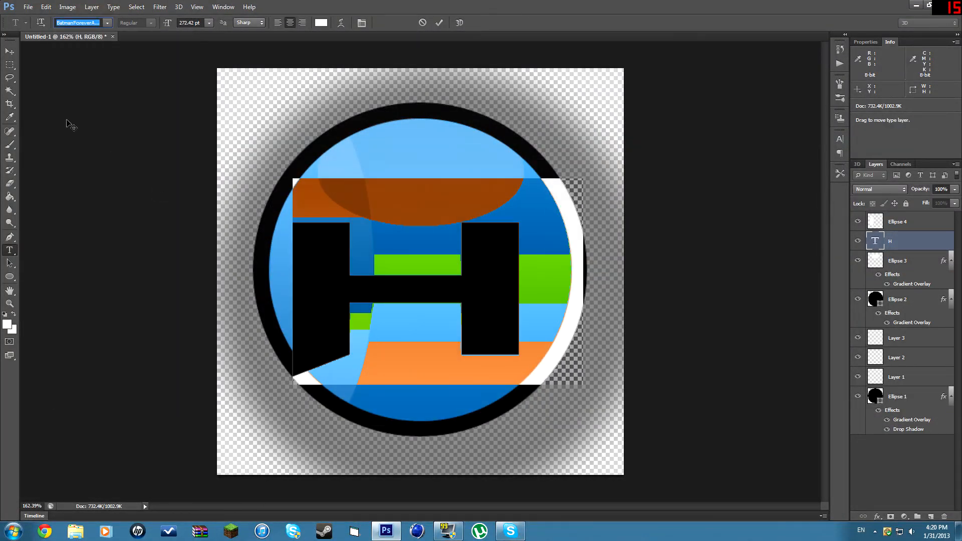
pyautogui.click(9, 51)
# Scale the H to about 82% width and 118% height, centre it on the button, and apply the transformation.
pyautogui.hotkey('ctrl', 't')
pyautogui.moveTo(453, 304); pyautogui.dragTo(529, 276)
pyautogui.moveTo(590, 253); pyautogui.dragTo(465, 236)
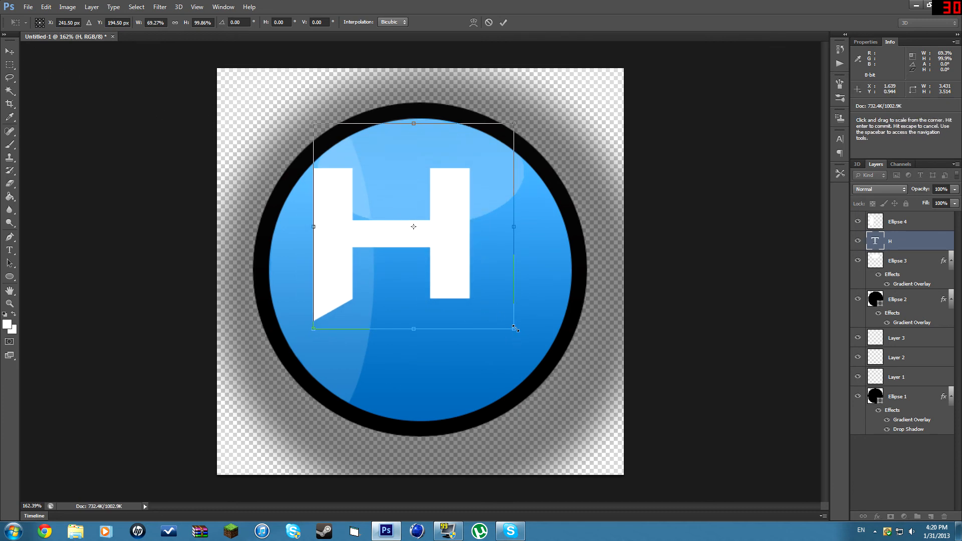
pyautogui.moveTo(513, 329); pyautogui.dragTo(551, 367)
pyautogui.moveTo(488, 298); pyautogui.dragTo(493, 297)
pyautogui.click(10, 64)
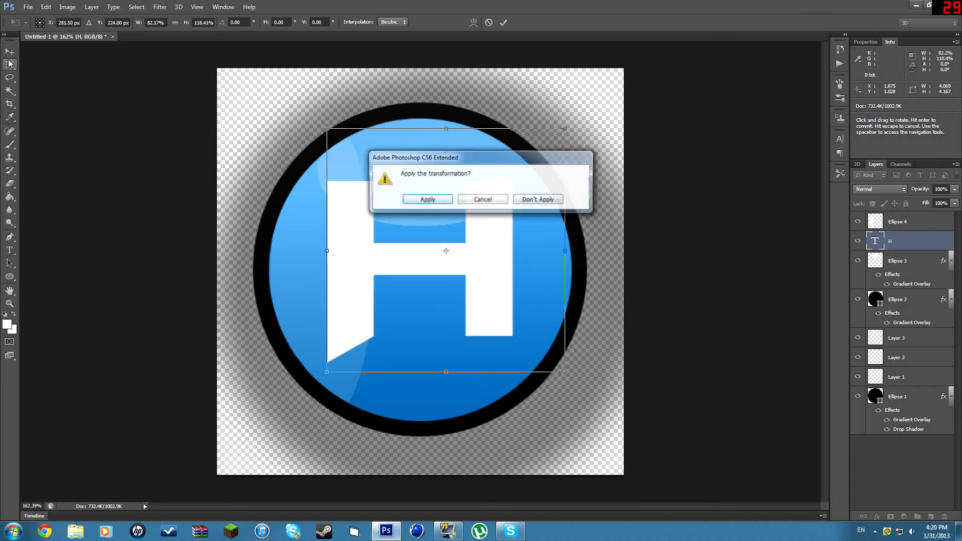
pyautogui.click(421, 201)
# Add a black-to-white gradient overlay to the H layer, with #0b0b0b as the dark colour stop.
pyautogui.doubleClick(907, 241)
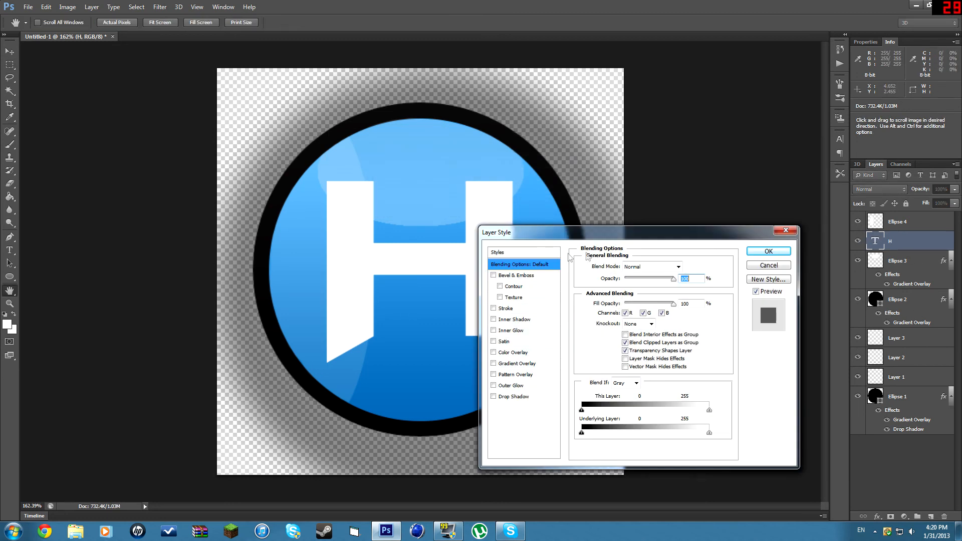
pyautogui.moveTo(573, 233); pyautogui.dragTo(606, 221)
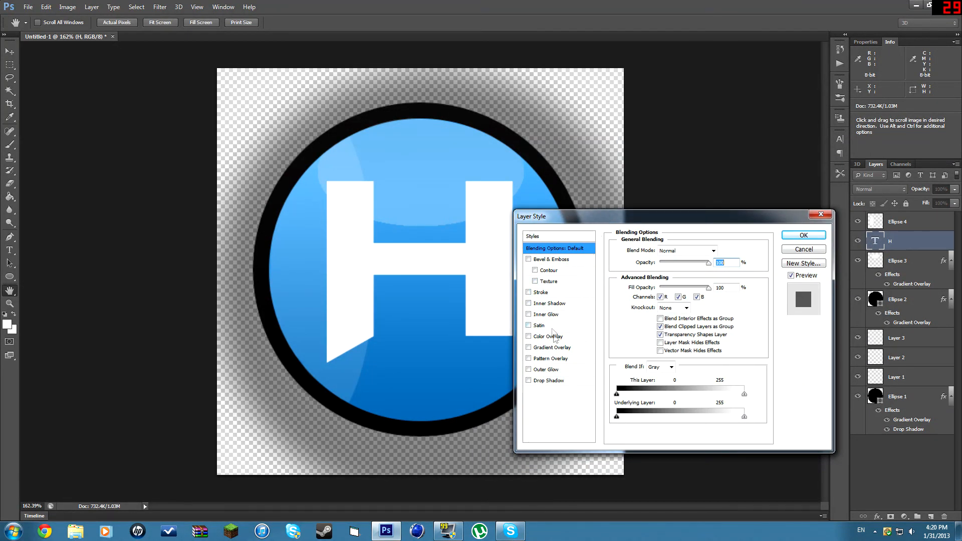
pyautogui.click(553, 347)
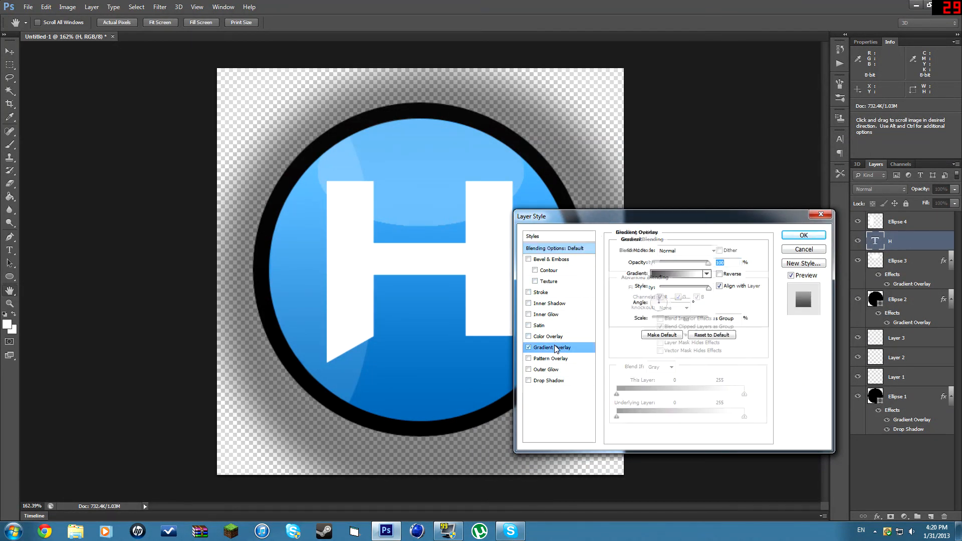
pyautogui.click(647, 271)
pyautogui.doubleClick(574, 411)
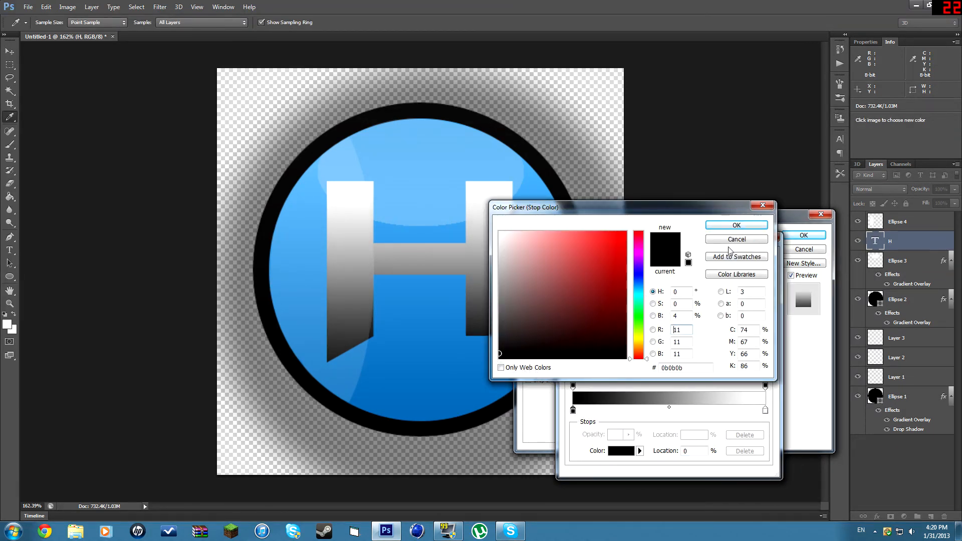
pyautogui.click(757, 228)
pyautogui.click(766, 258)
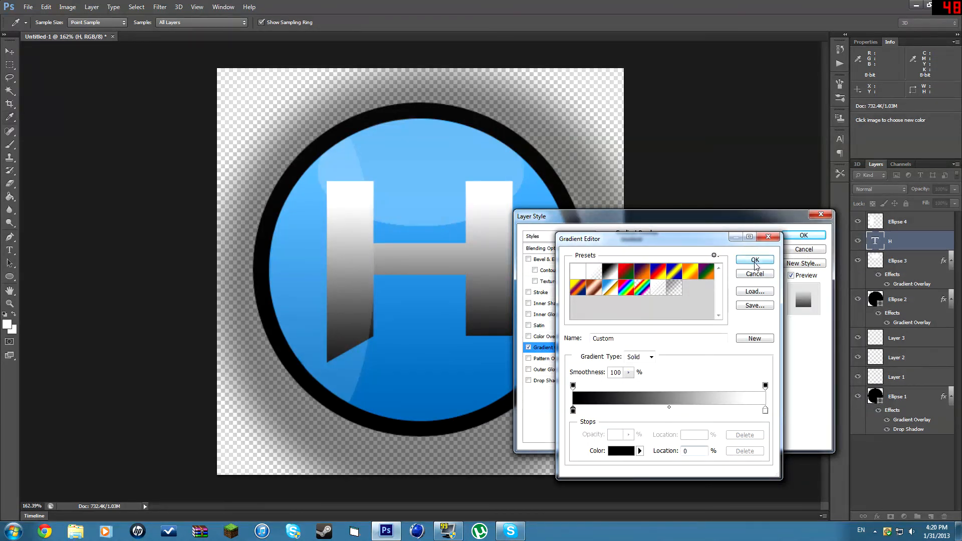
# Set the white end stop of the H's gradient overlay to dark grey #343434 and apply the layer style.
pyautogui.click(700, 276)
pyautogui.doubleClick(766, 411)
pyautogui.click(500, 332)
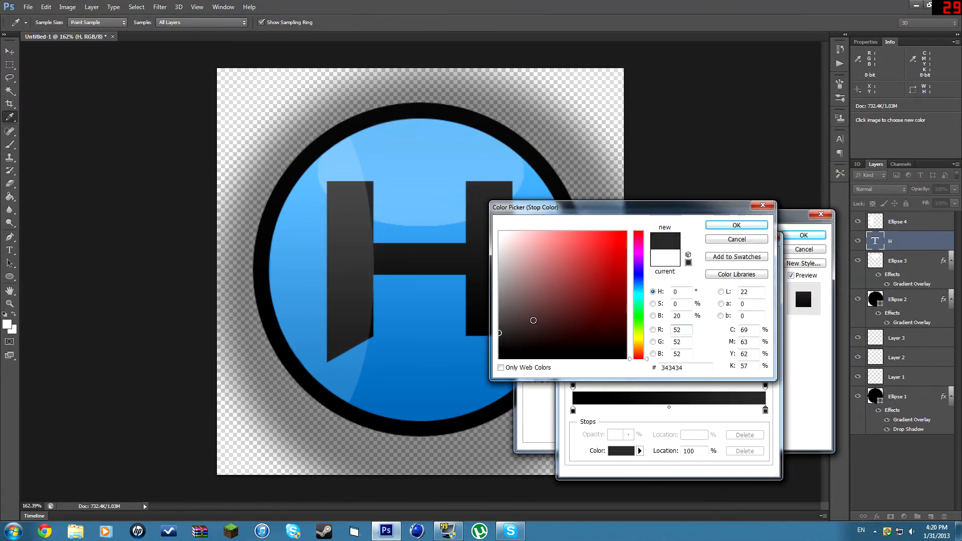
pyautogui.click(759, 227)
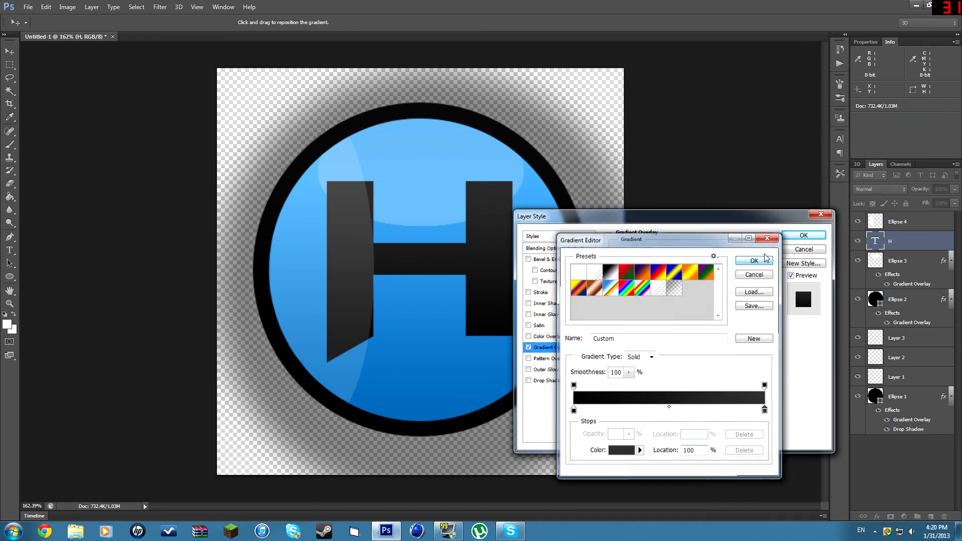
pyautogui.click(764, 258)
pyautogui.click(804, 235)
# Move the H layer above Ellipse 4 and add a Multiply drop shadow with increased spread and size to it.
pyautogui.moveTo(913, 245); pyautogui.dragTo(882, 216)
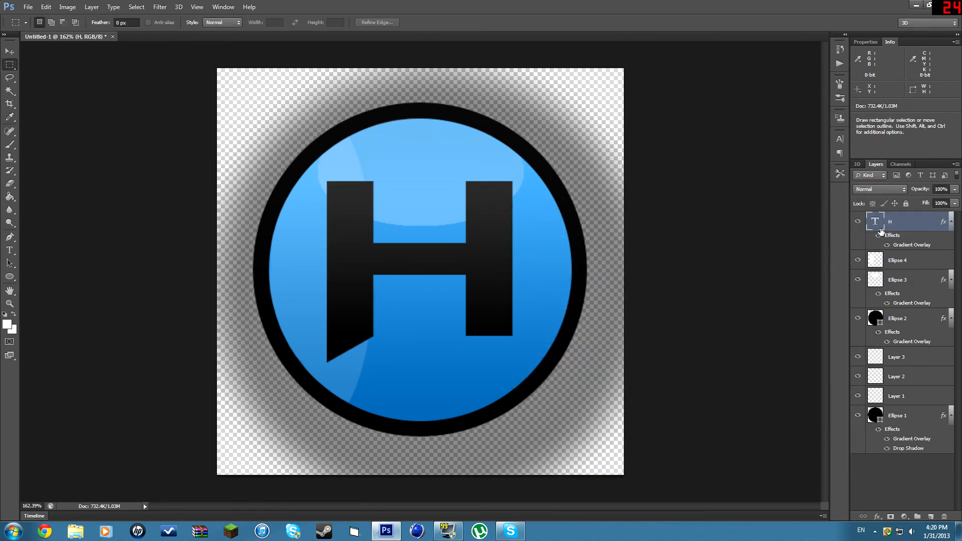
pyautogui.doubleClick(910, 233)
pyautogui.click(547, 381)
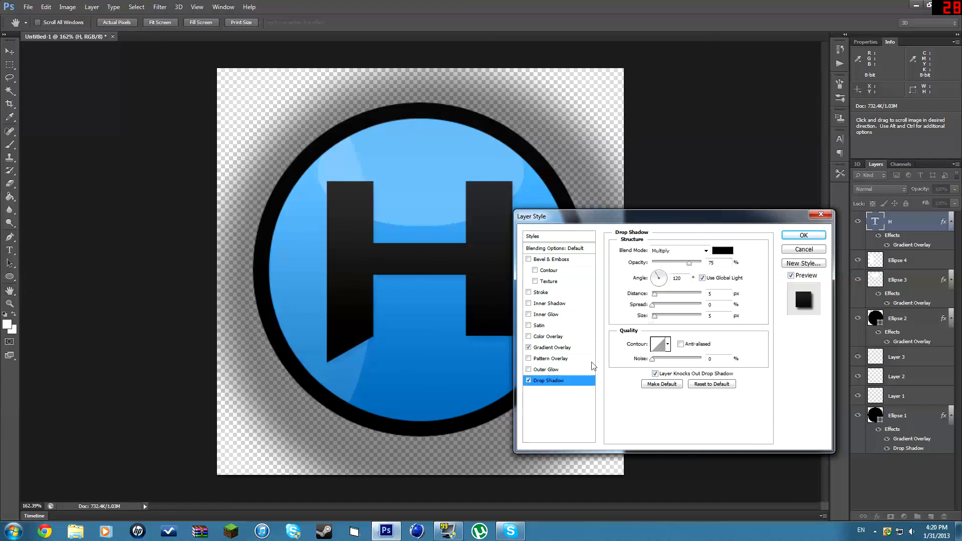
pyautogui.moveTo(657, 305); pyautogui.dragTo(659, 305)
pyautogui.click(665, 318)
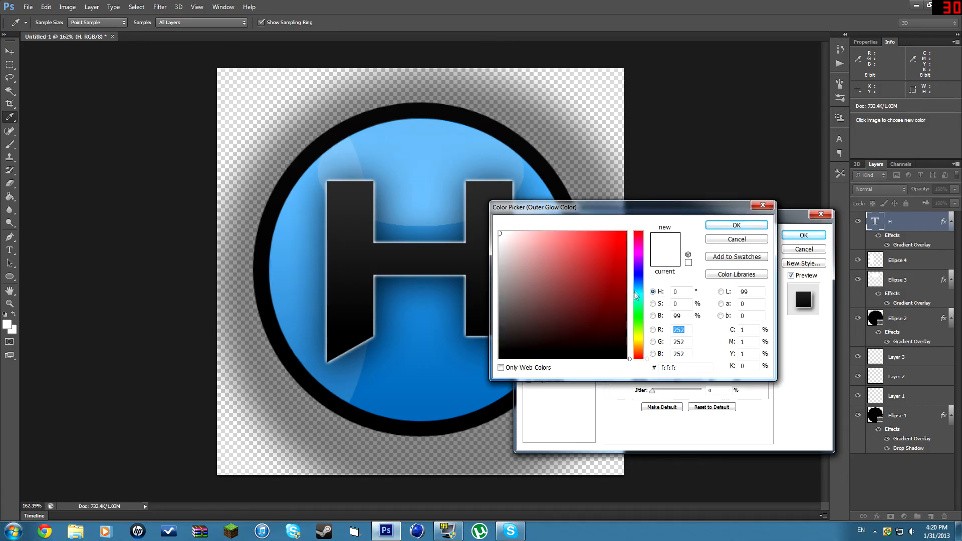
# Set the H's outer glow colour to bright blue #0096ff and apply the layer style.
pyautogui.click(638, 286)
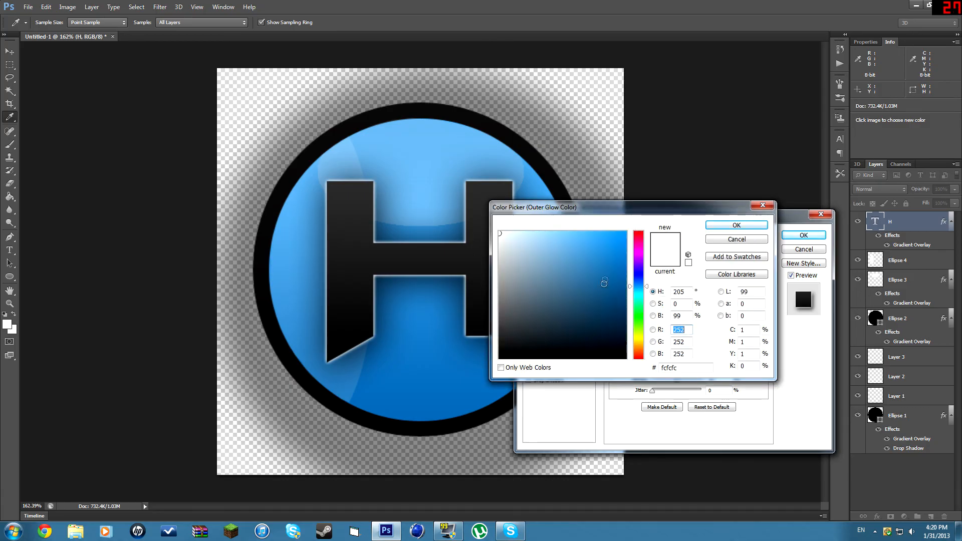
pyautogui.moveTo(605, 283); pyautogui.dragTo(651, 225)
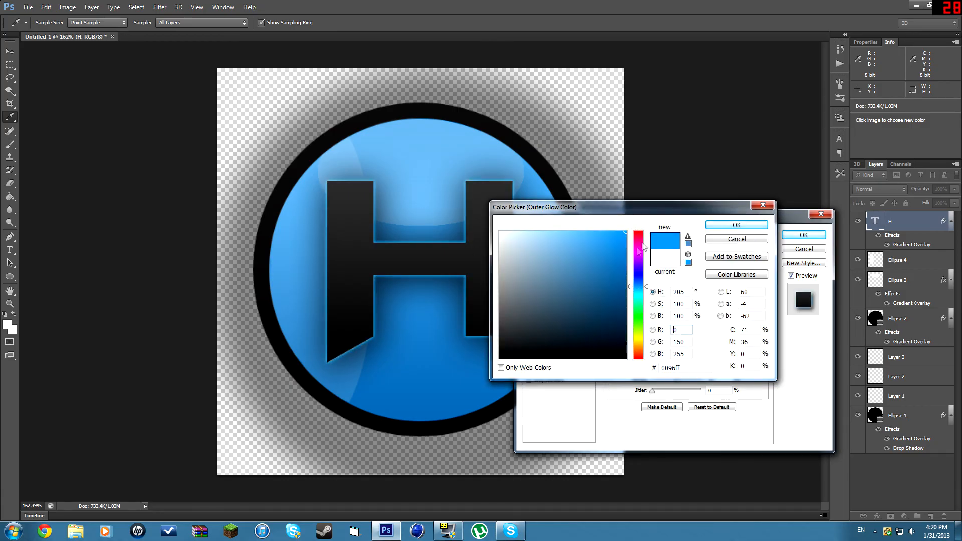
pyautogui.click(737, 225)
pyautogui.click(804, 235)
# Add an outer glow to the Ellipse 1 layer using the Normal blend mode.
pyautogui.doubleClick(918, 436)
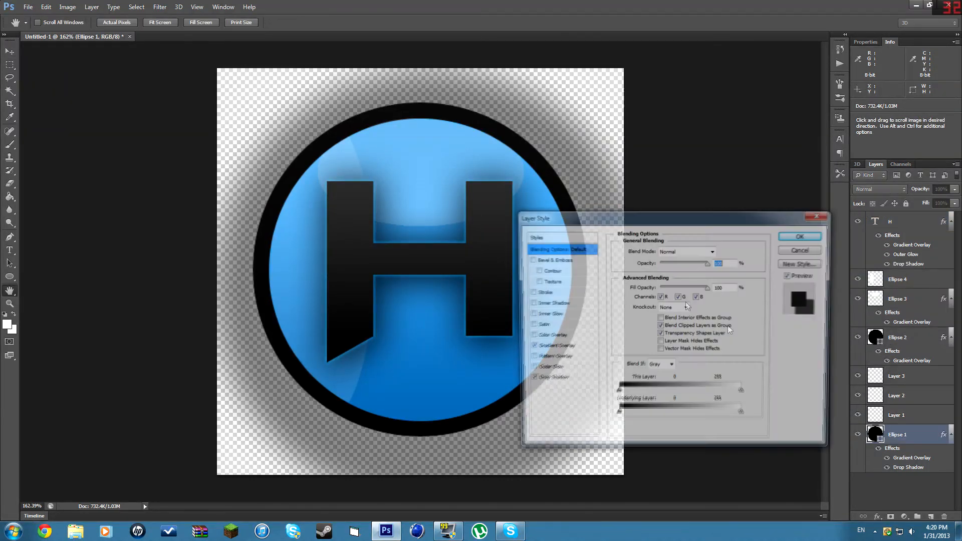
pyautogui.click(551, 370)
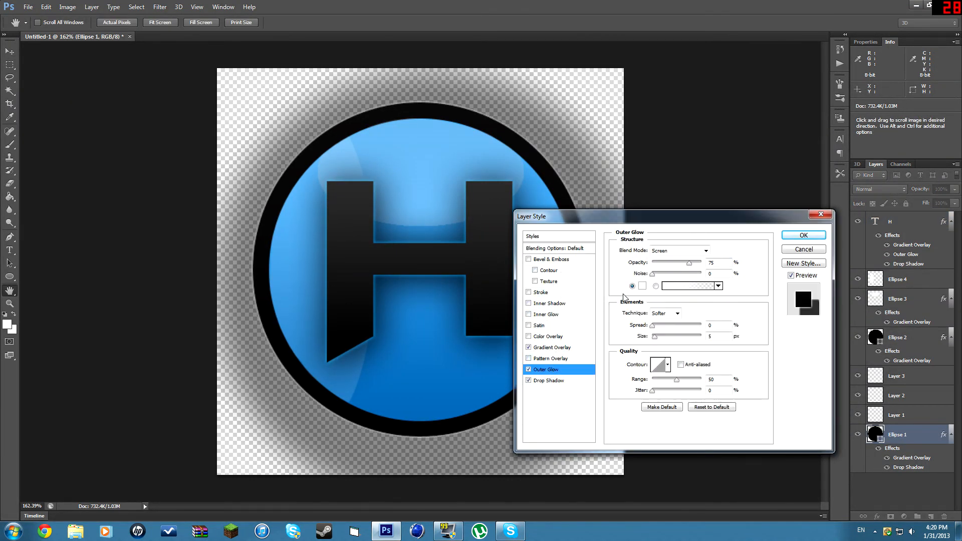
pyautogui.click(666, 252)
pyautogui.click(664, 264)
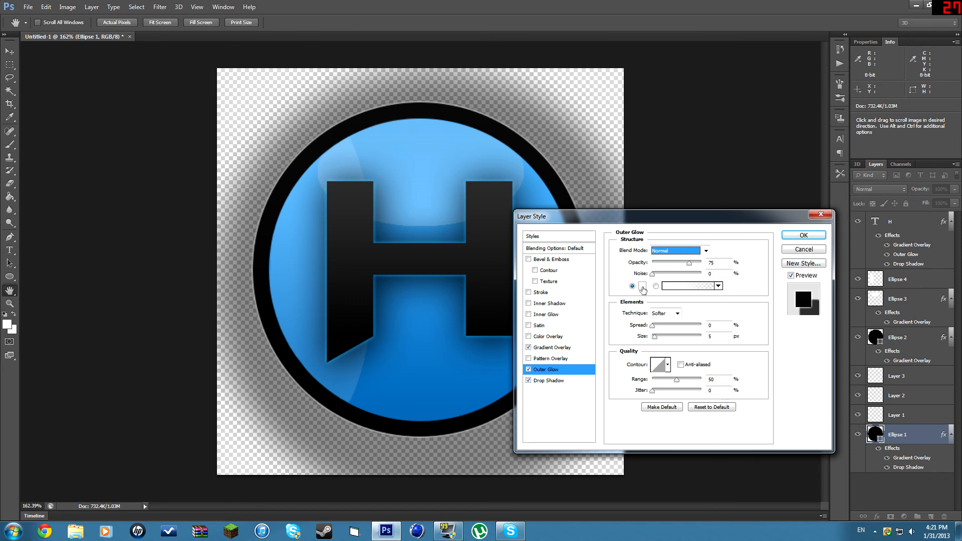
# Set the outer glow colour of Ellipse 1 to a muted medium blue with hue 205.
pyautogui.click(643, 286)
pyautogui.click(639, 291)
pyautogui.click(605, 245)
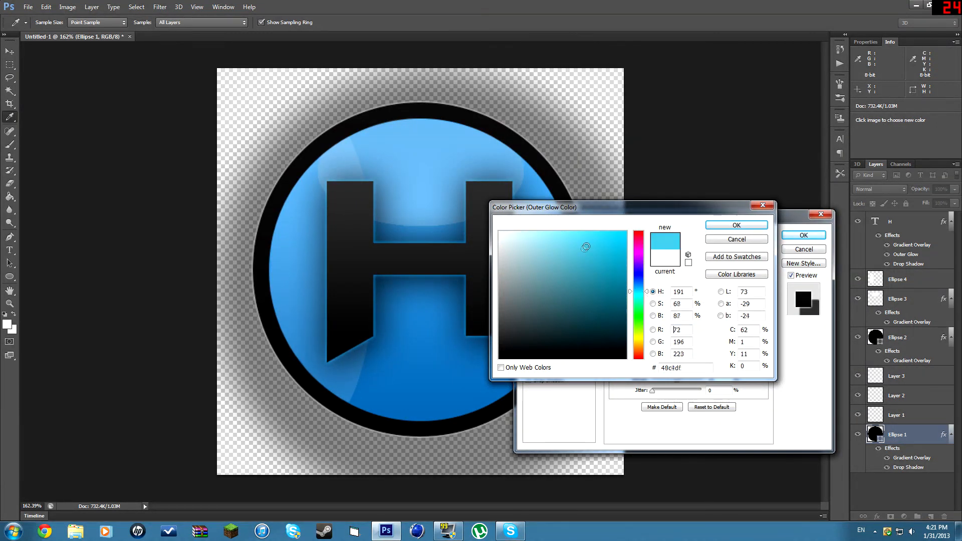
pyautogui.click(638, 289)
pyautogui.click(638, 286)
pyautogui.moveTo(611, 250); pyautogui.dragTo(630, 203)
pyautogui.click(624, 254)
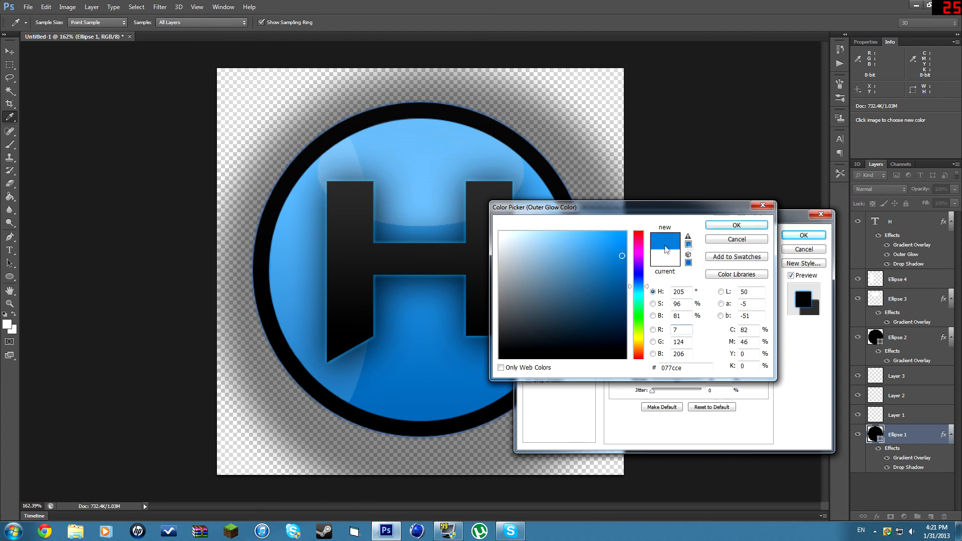
pyautogui.click(587, 263)
pyautogui.click(735, 226)
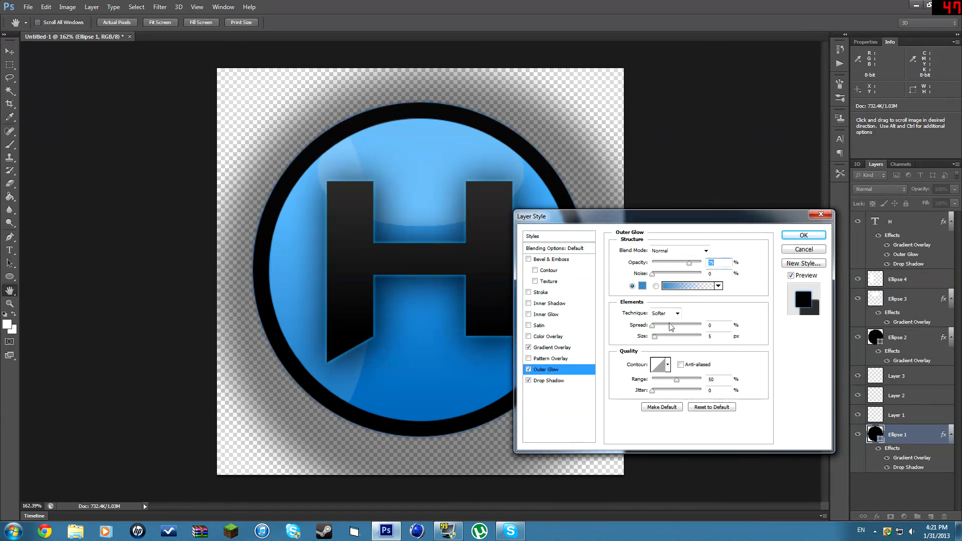
# Set the Ellipse 1 outer glow's spread to 20%, enlarge its size into a wide halo, and apply the layer style.
pyautogui.moveTo(657, 338); pyautogui.dragTo(666, 331)
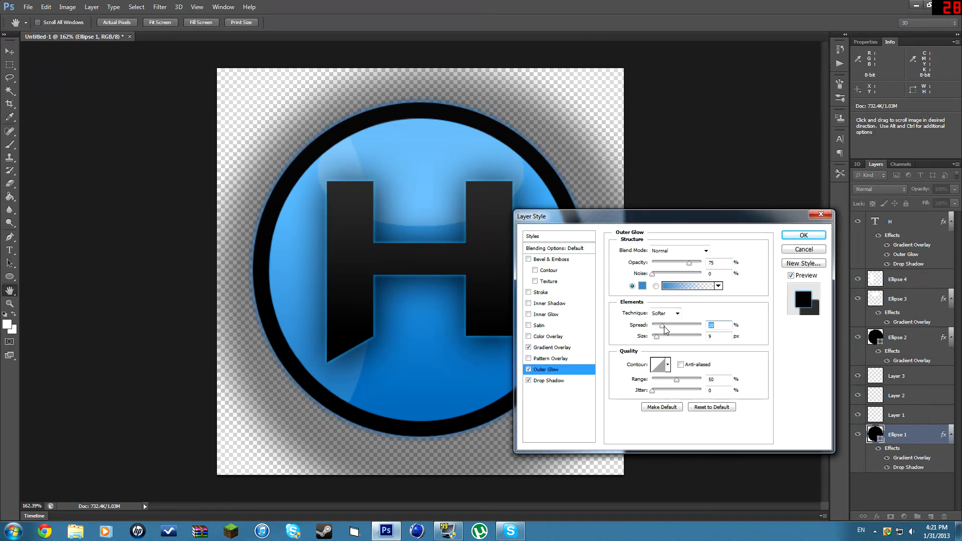
pyautogui.click(667, 336)
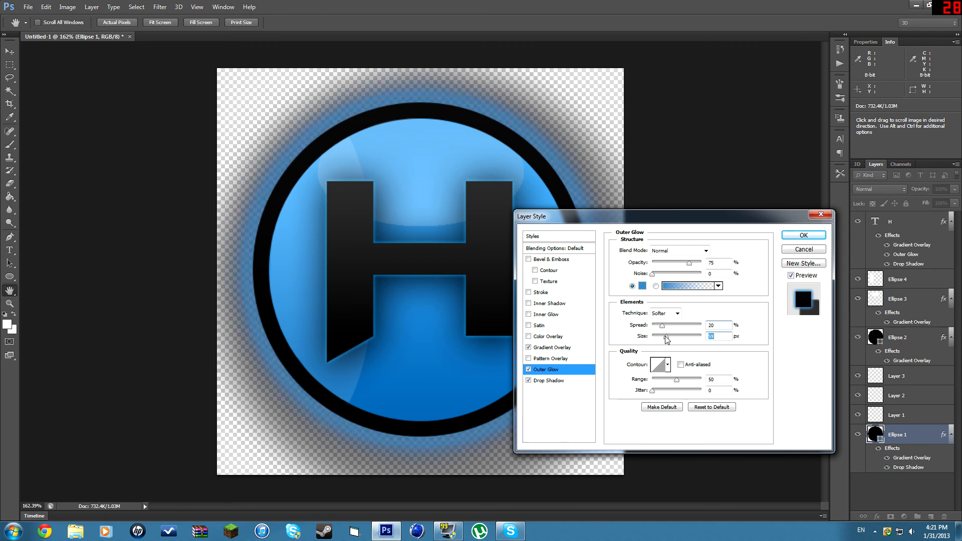
pyautogui.click(802, 234)
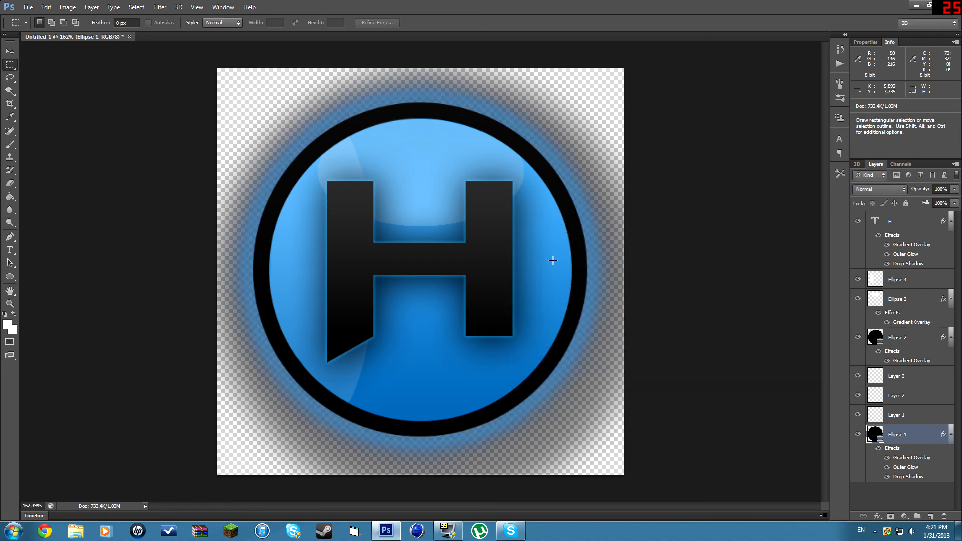
pyautogui.scroll(-3, 454, 255)
pyautogui.scroll(-3, 454, 256)
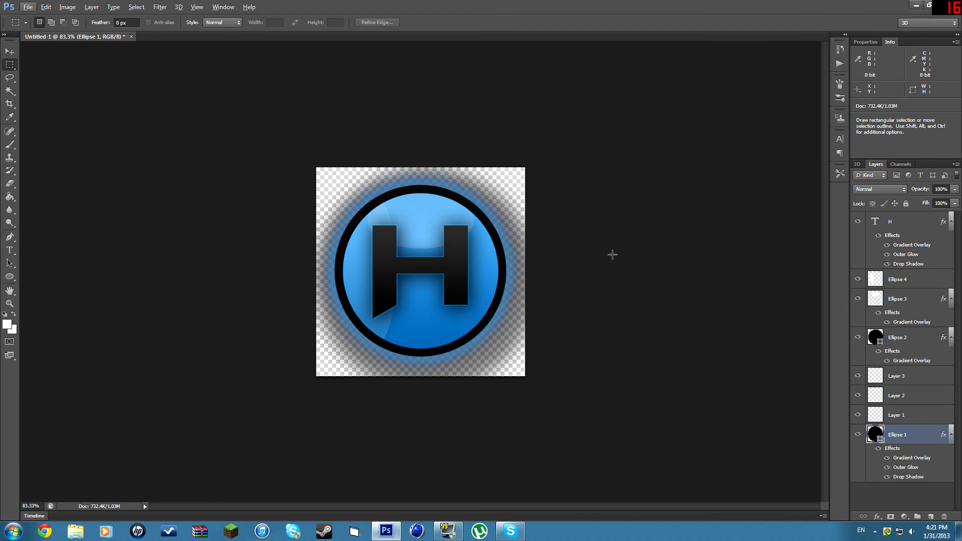